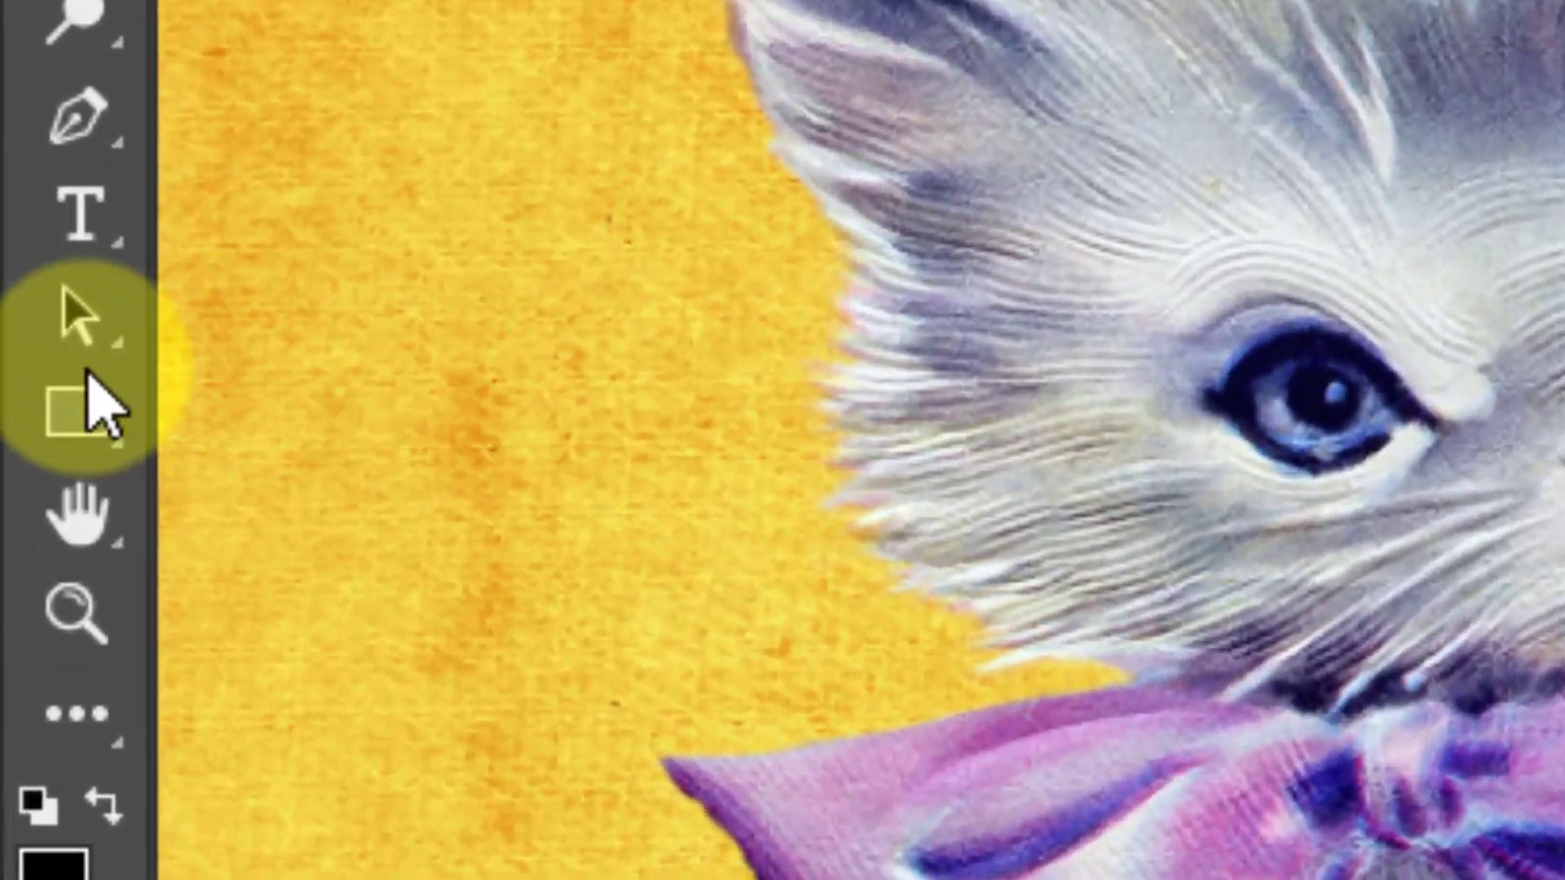
Draw a wide black 2537 × 395 px rectangle across the top of the canvas
click(51, 431)
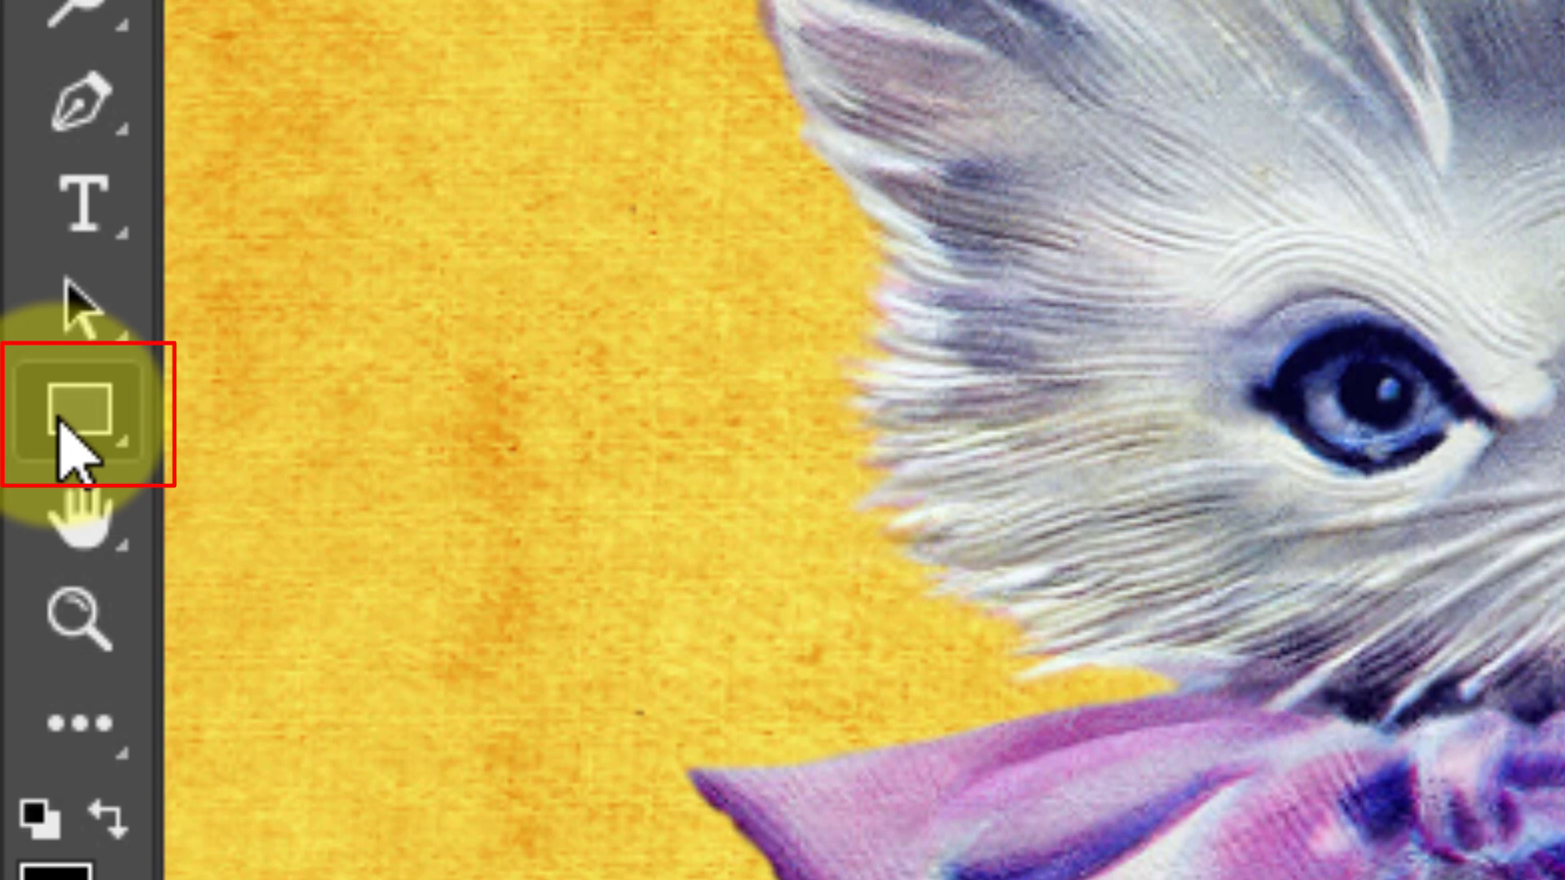
right_click(73, 445)
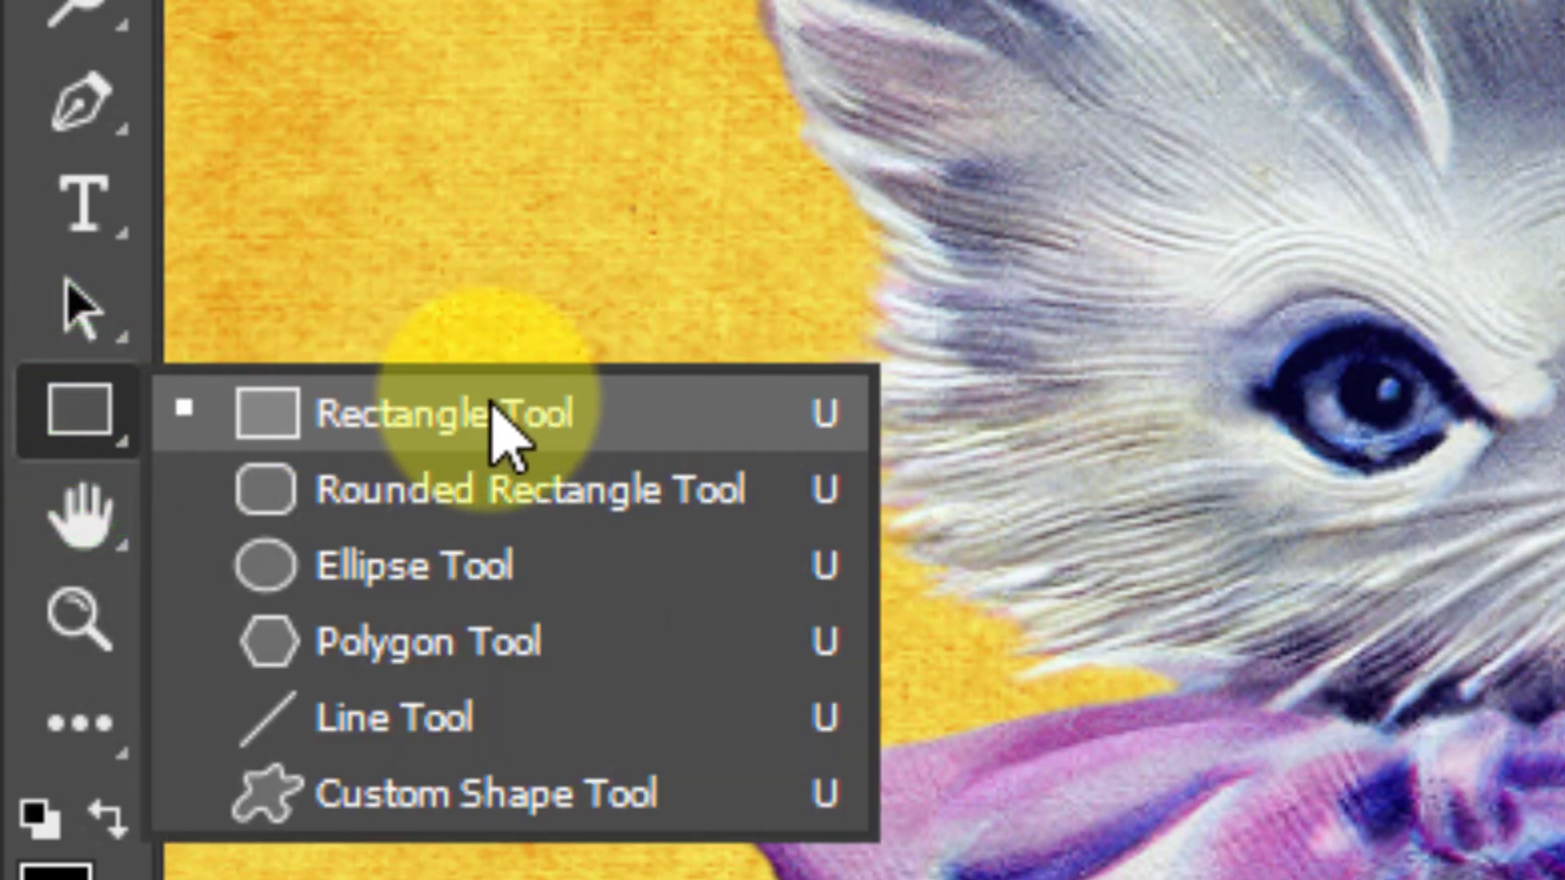
click(375, 412)
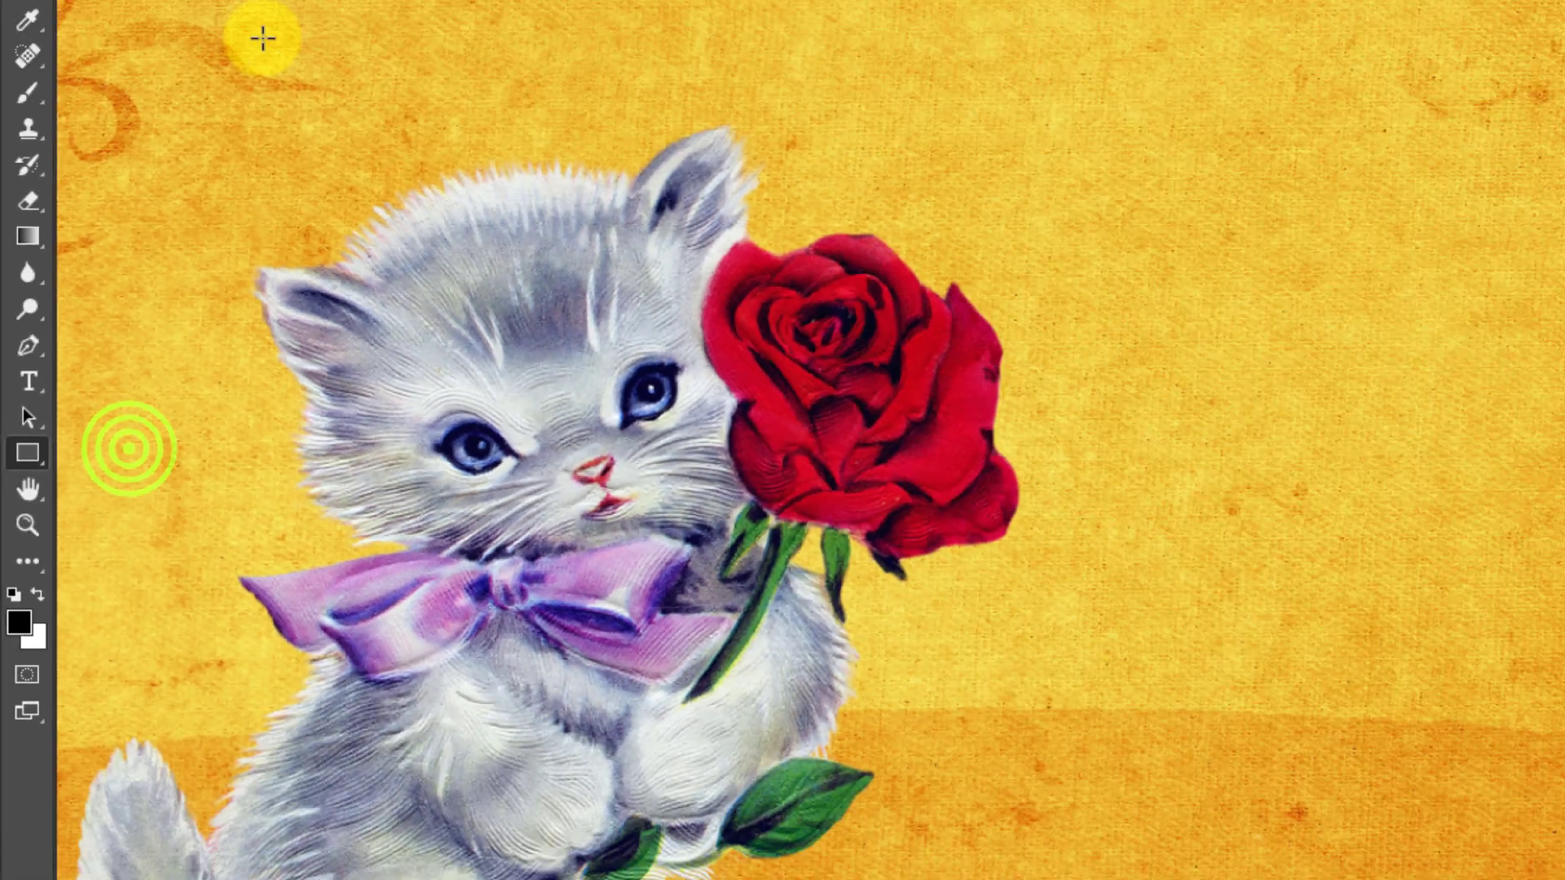
click(198, 13)
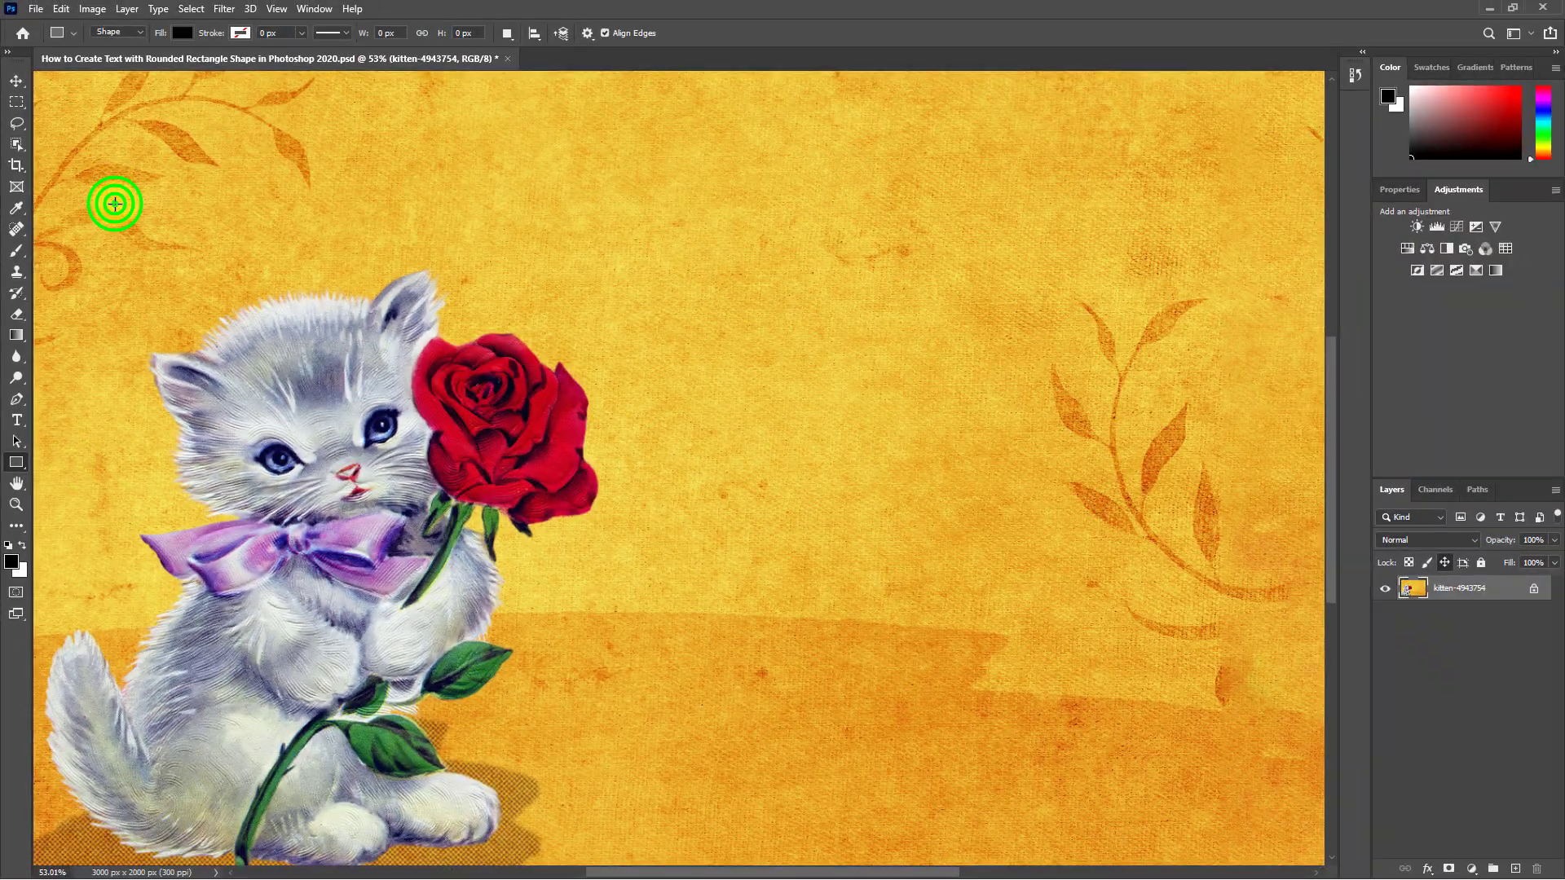
drag(115, 191, 1211, 359)
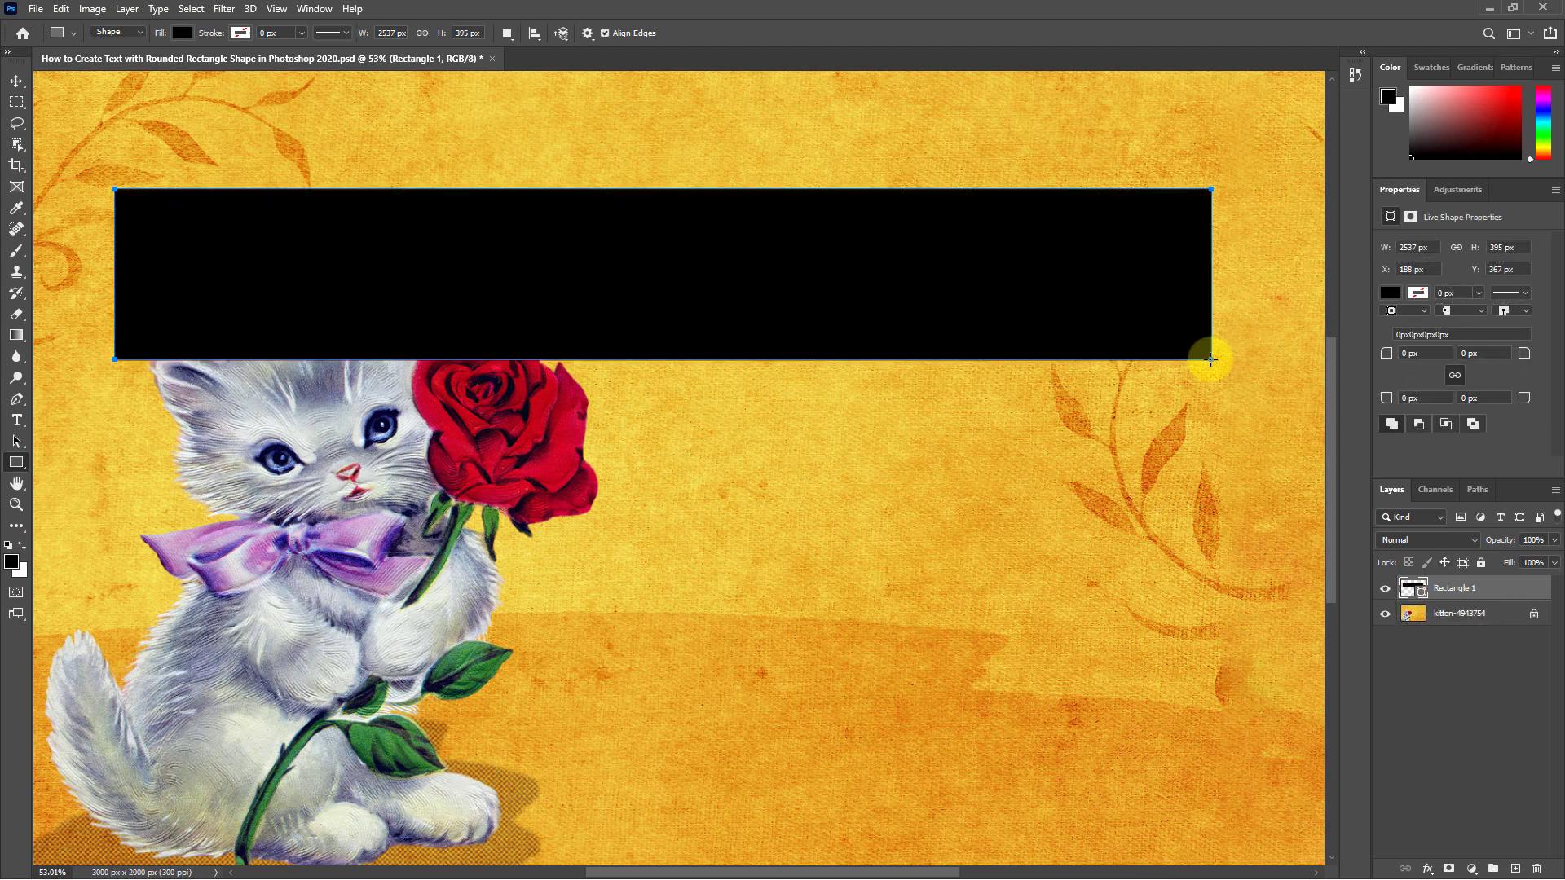
click(316, 9)
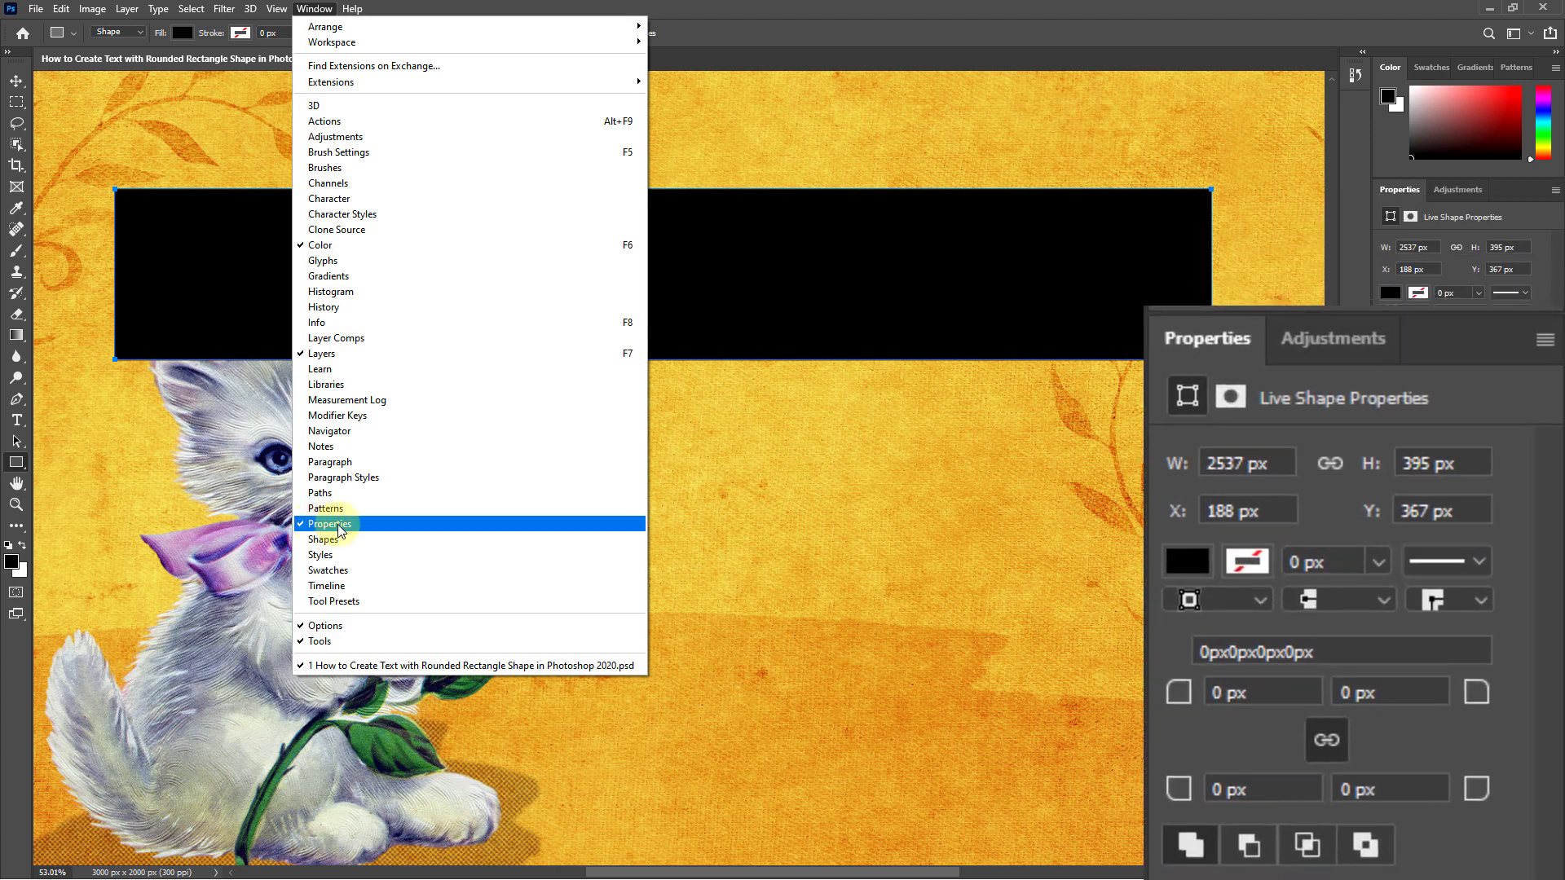
click(1407, 189)
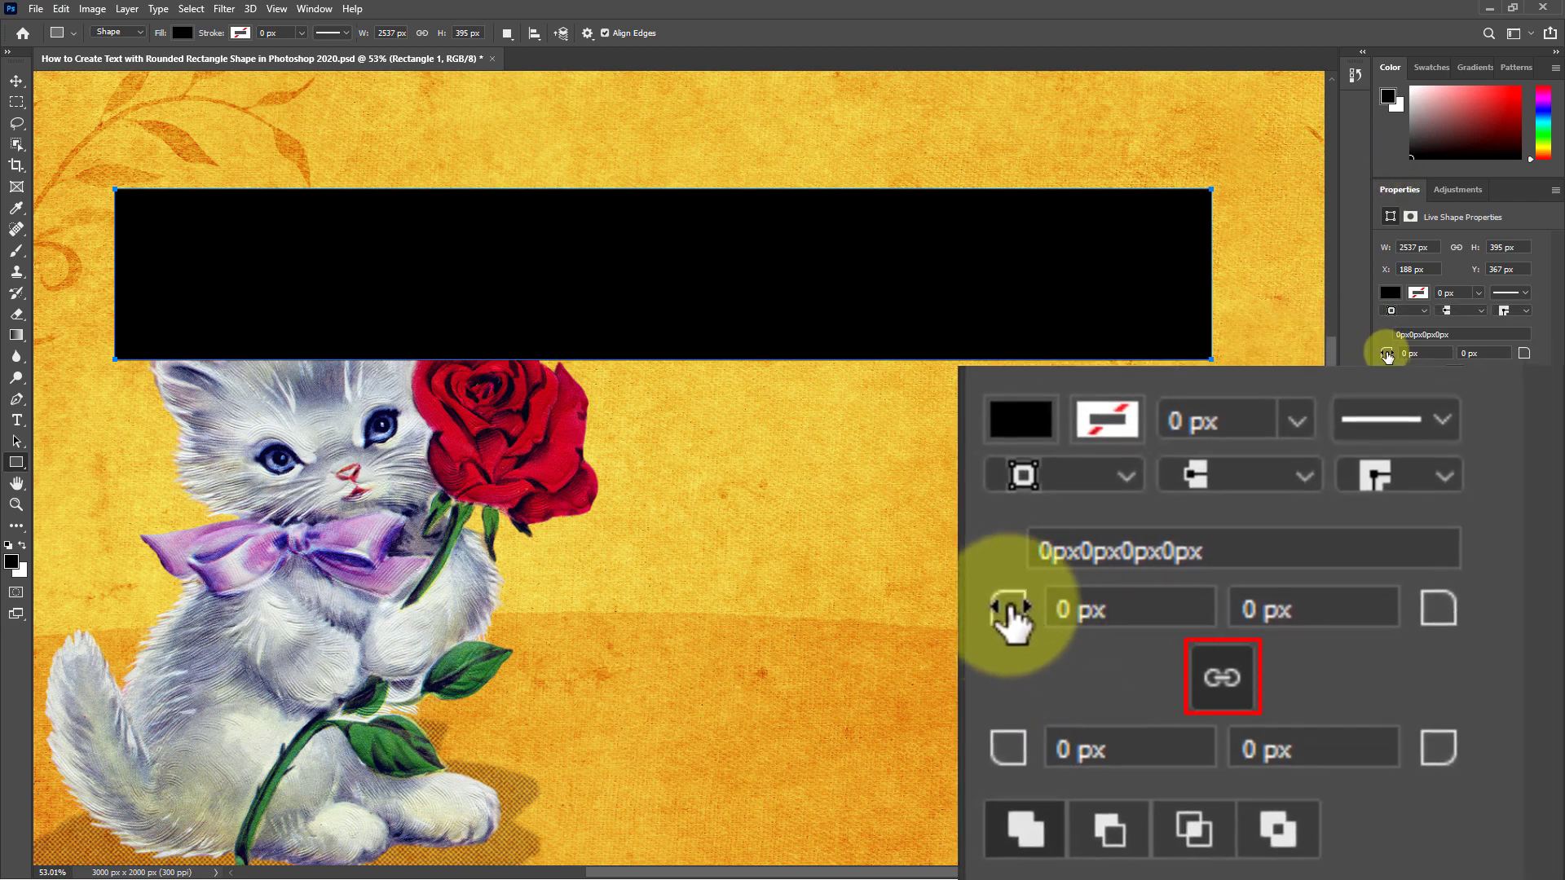
Set the top-left corner radius to 197.5 px and link it to all four corners
drag(1385, 356, 1559, 356)
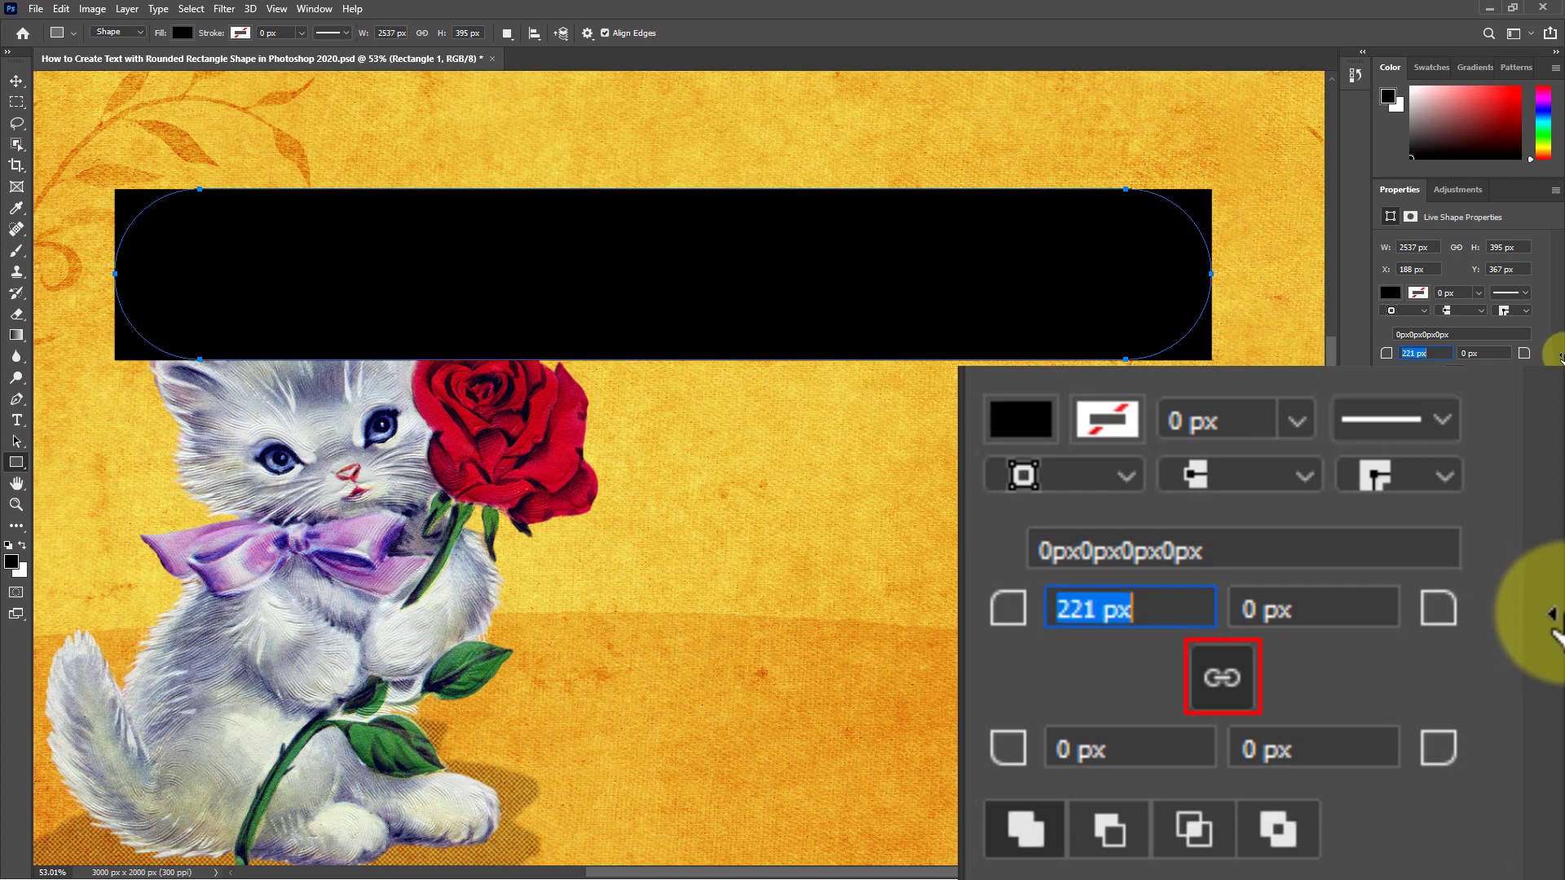
click(1441, 371)
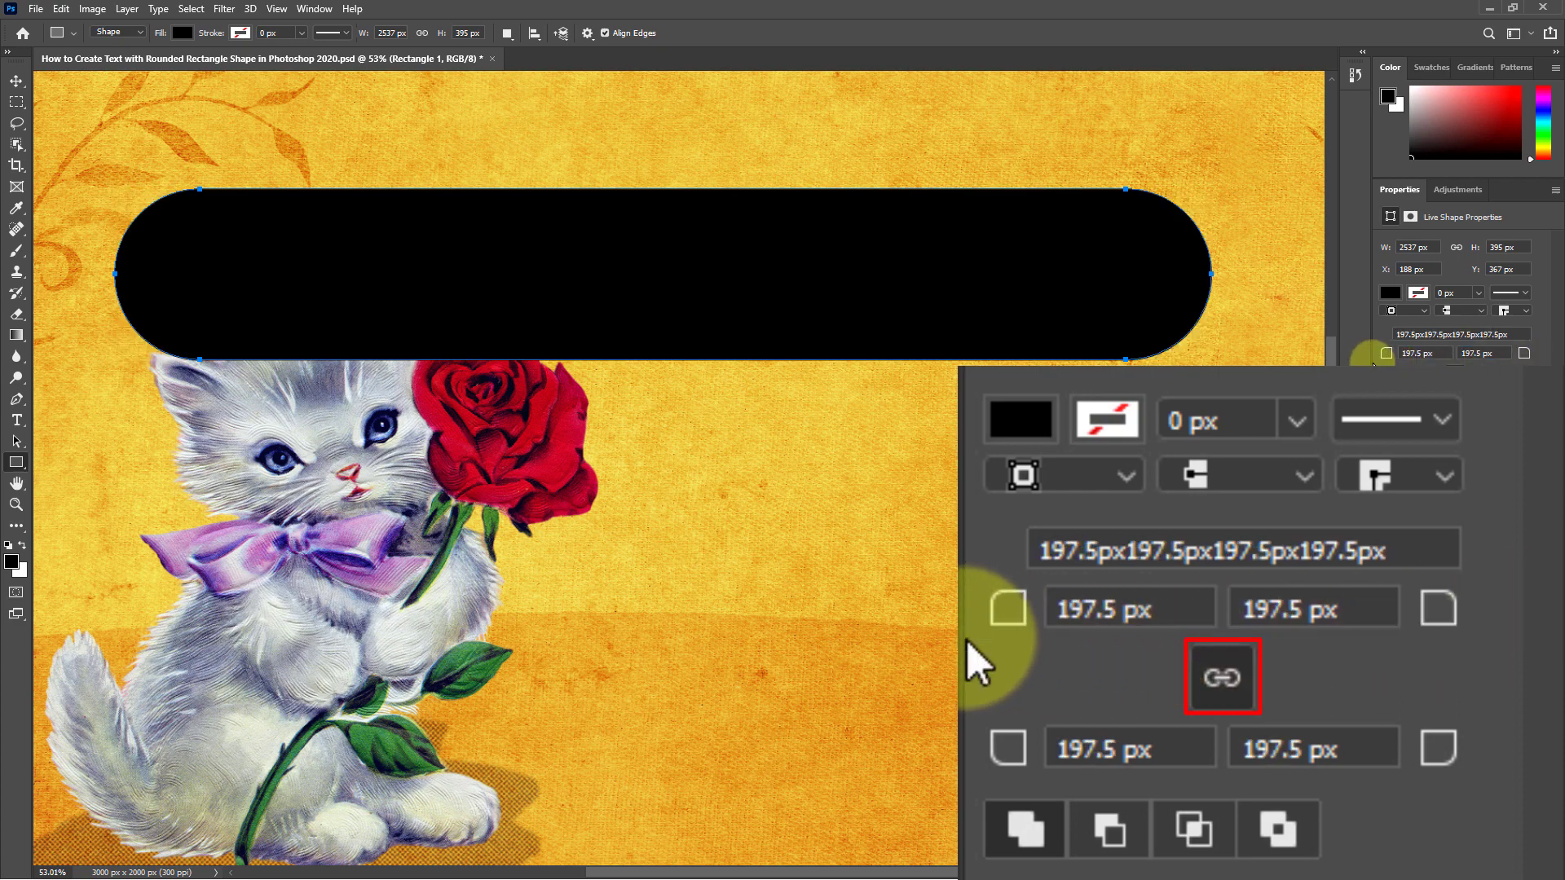
Add a red Arial Black text layer reading 'Text Rounded Shap' right of the kitten
click(16, 422)
right_click(15, 422)
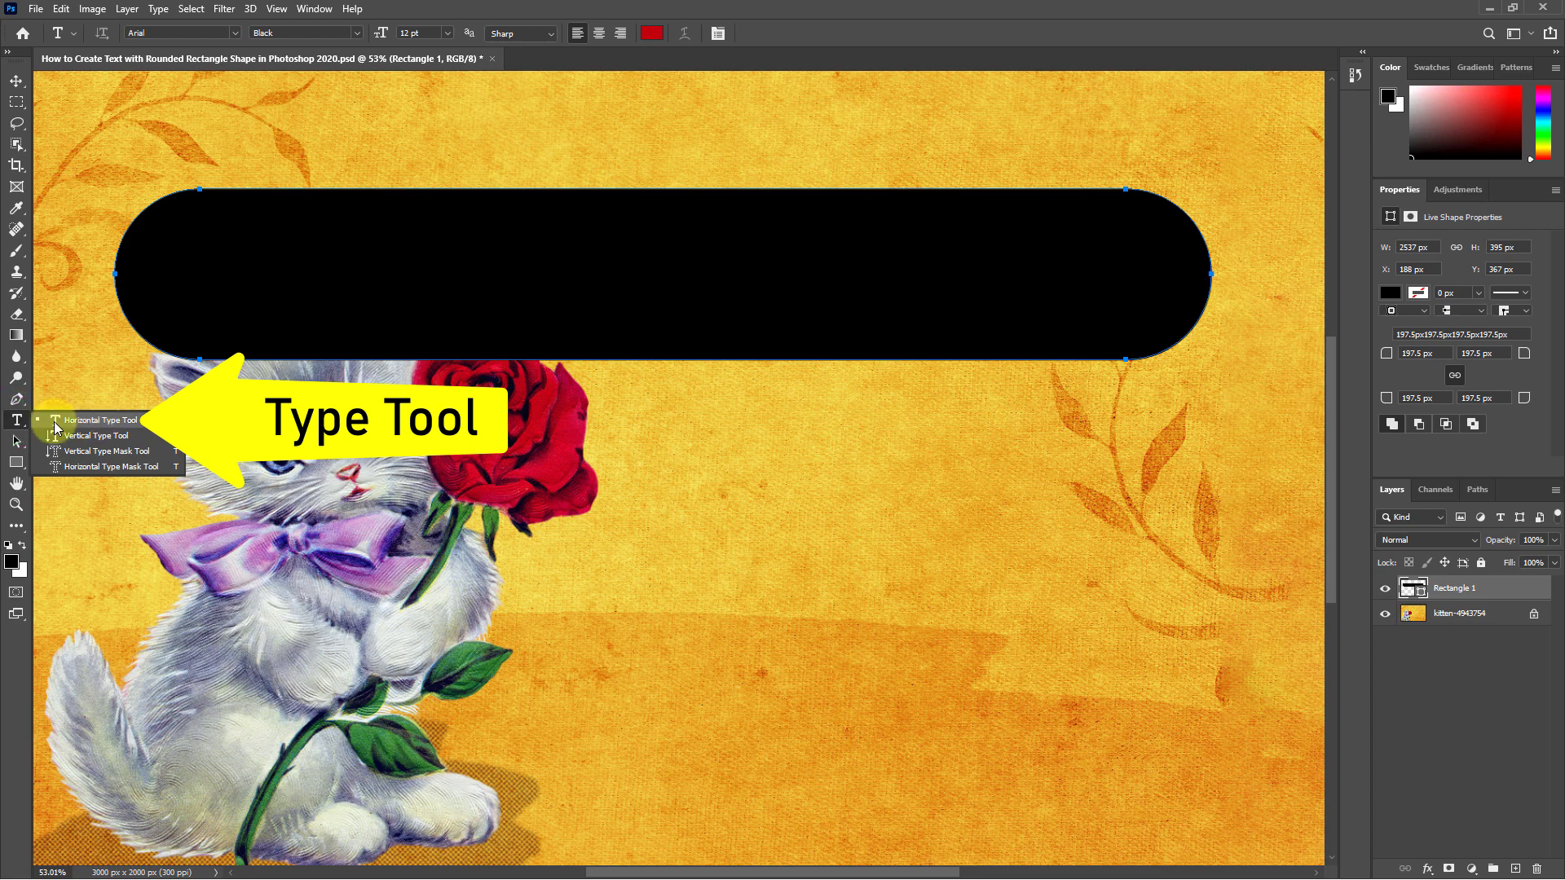
click(68, 421)
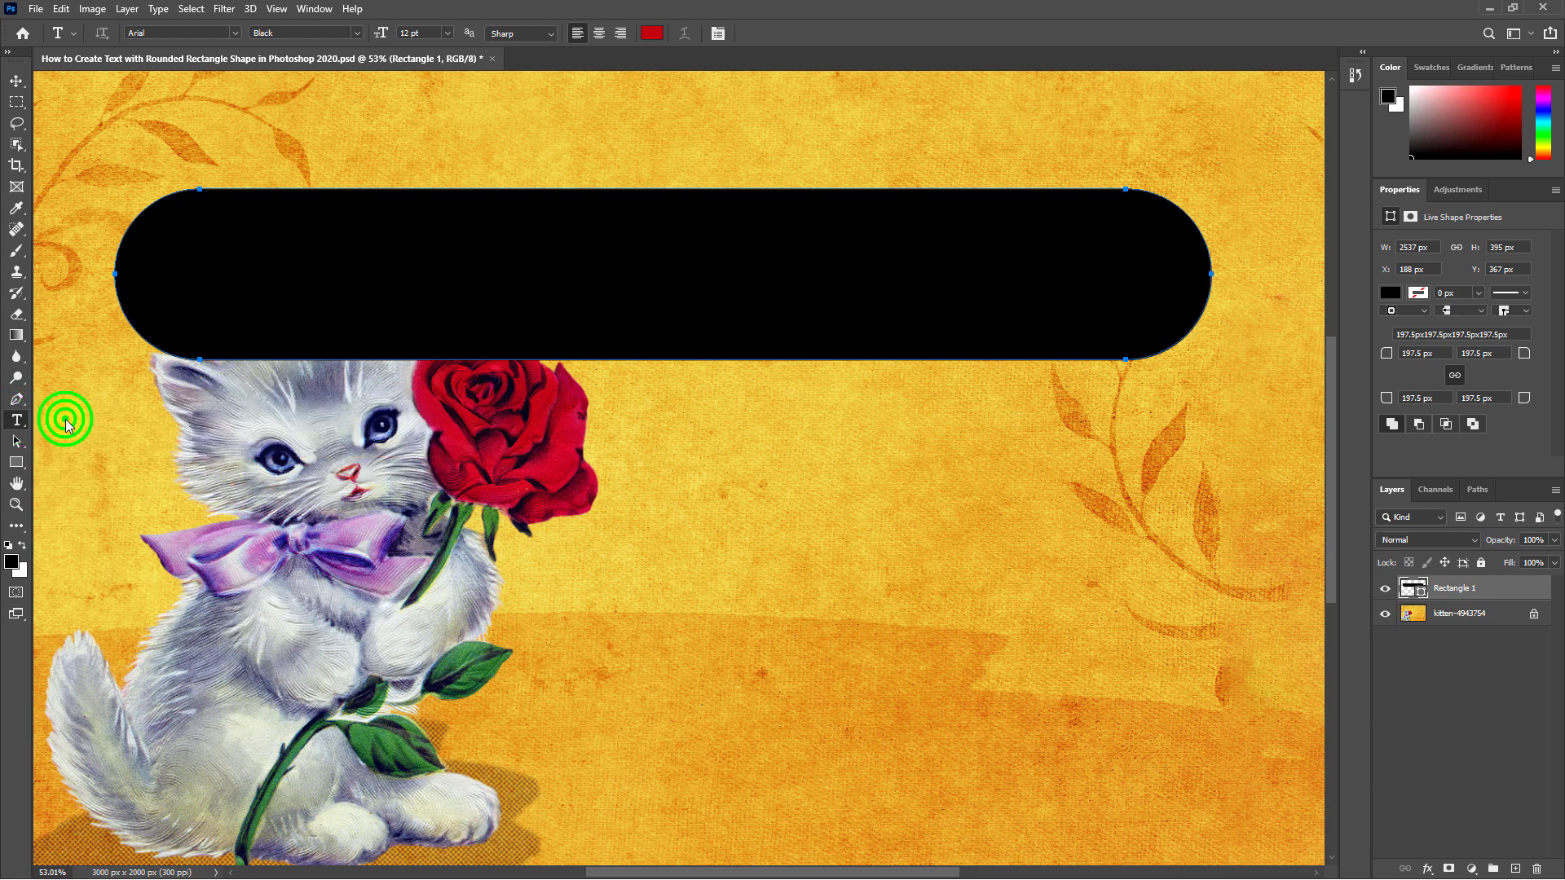
click(519, 578)
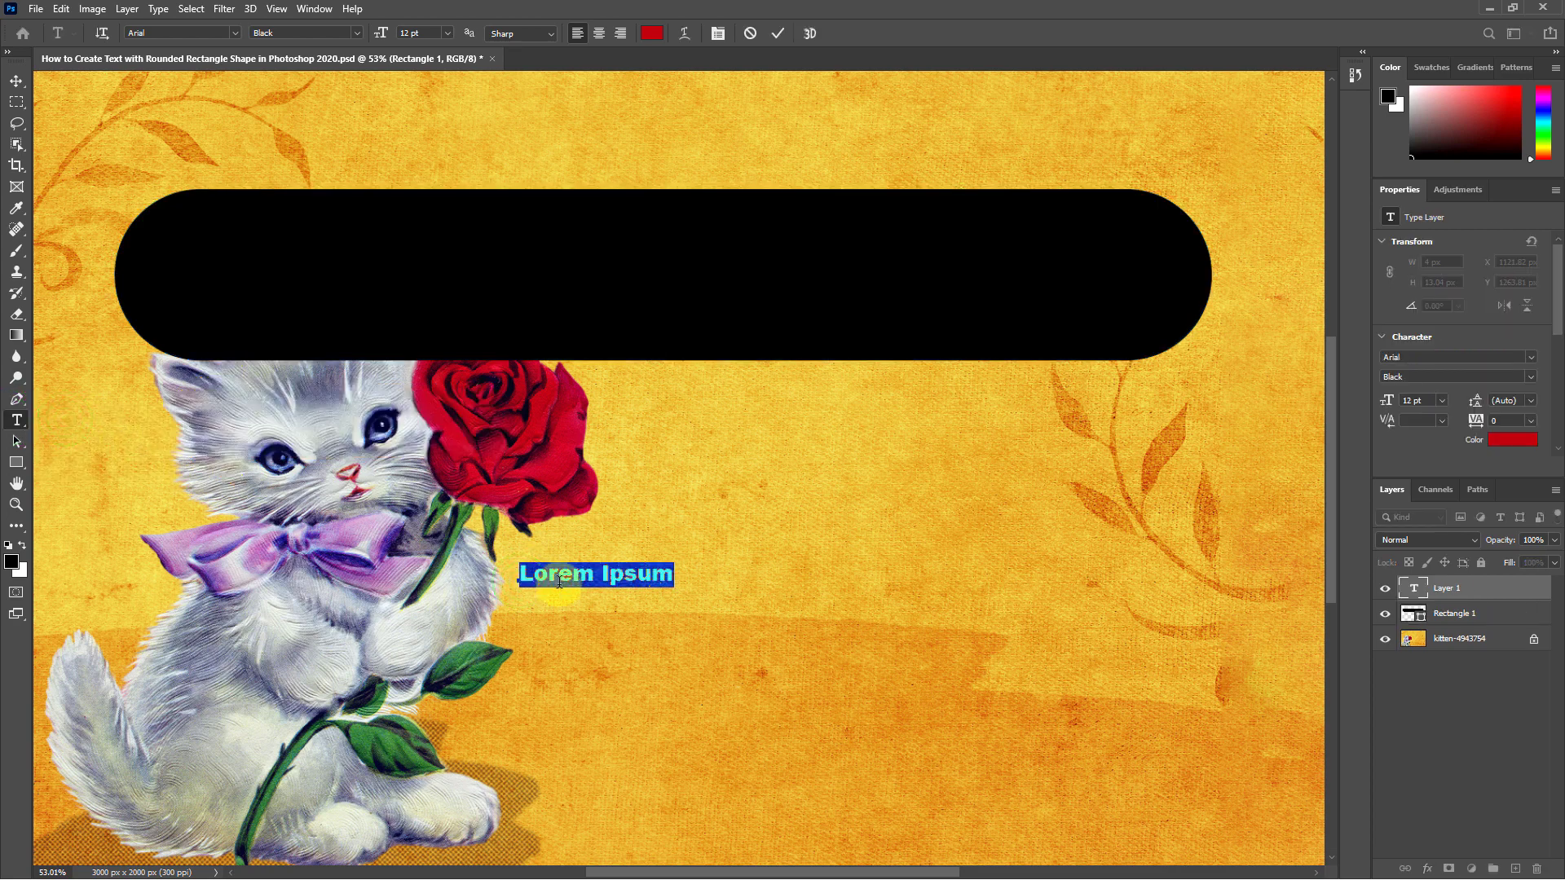
text(Text Rounded Shap)
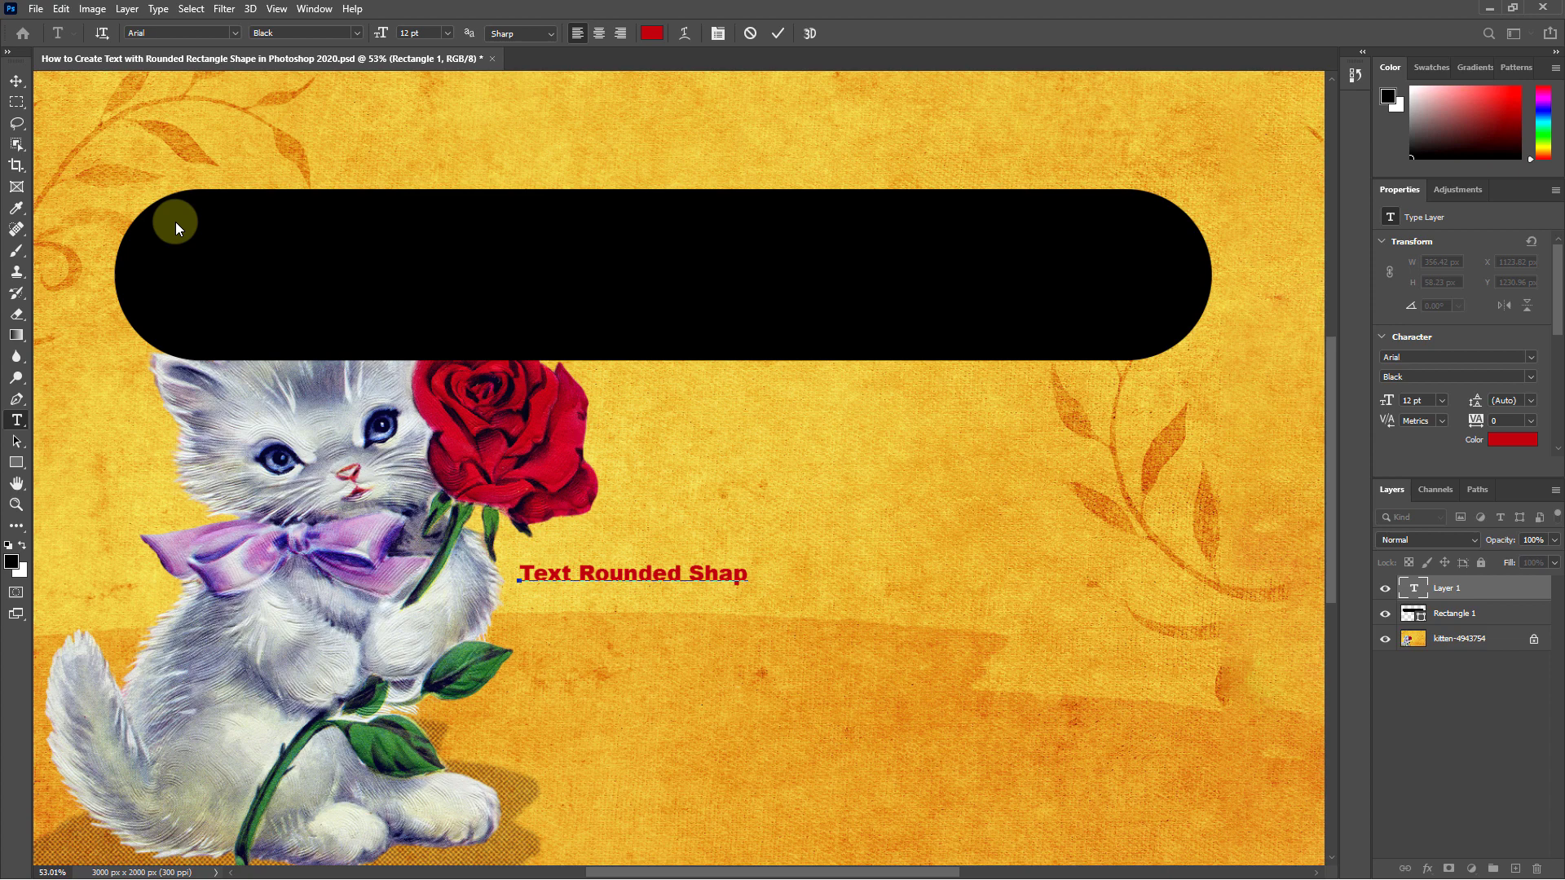
click(16, 80)
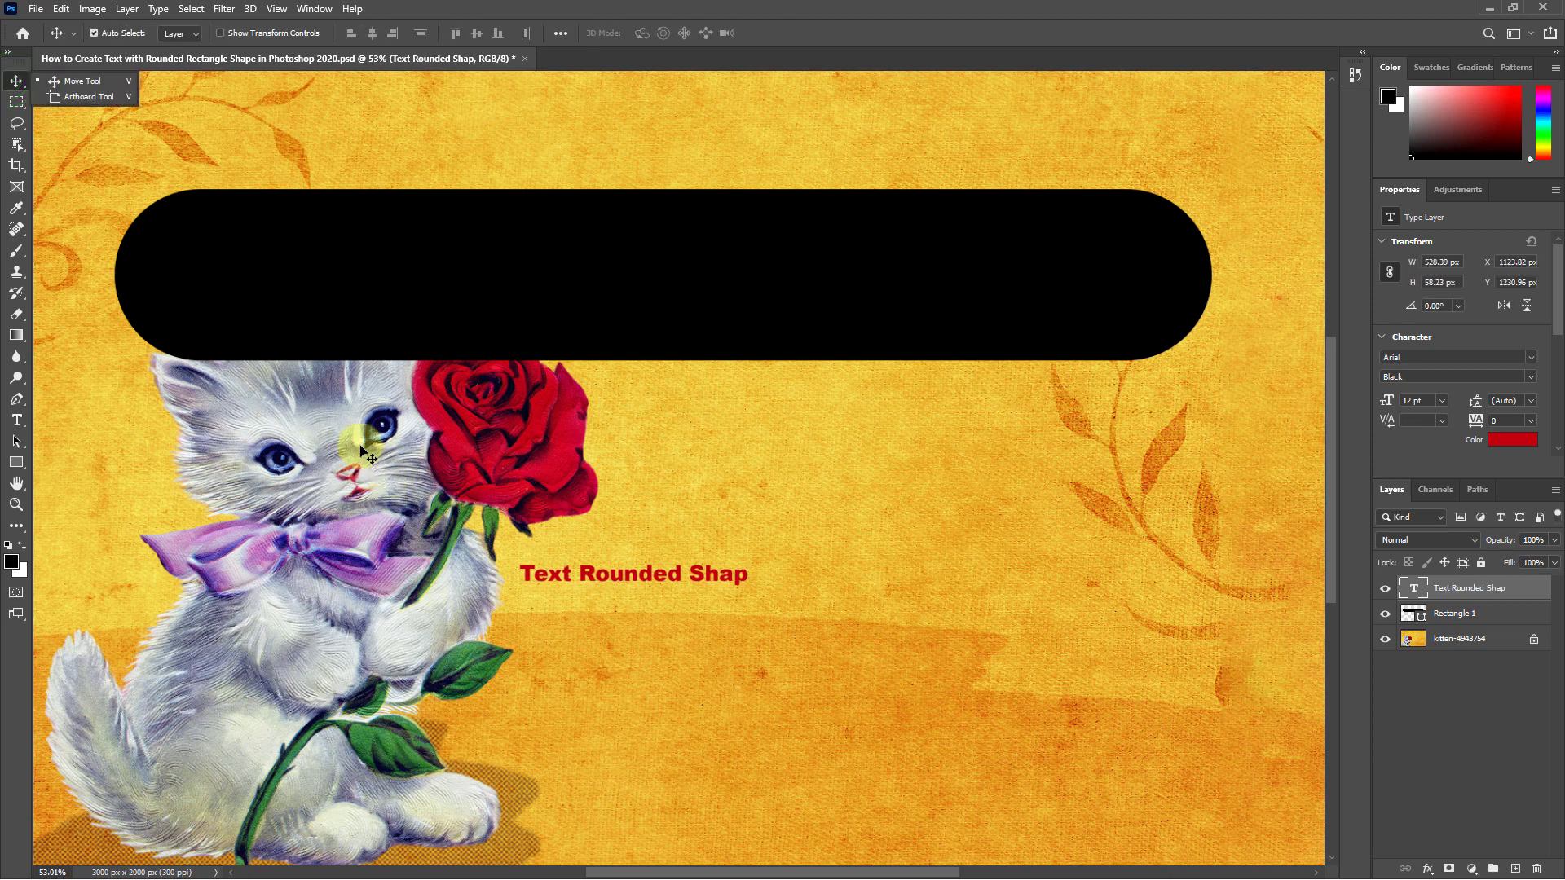
Enlarge the text to 52.47 pt and centre it inside the black pill shape
click(580, 577)
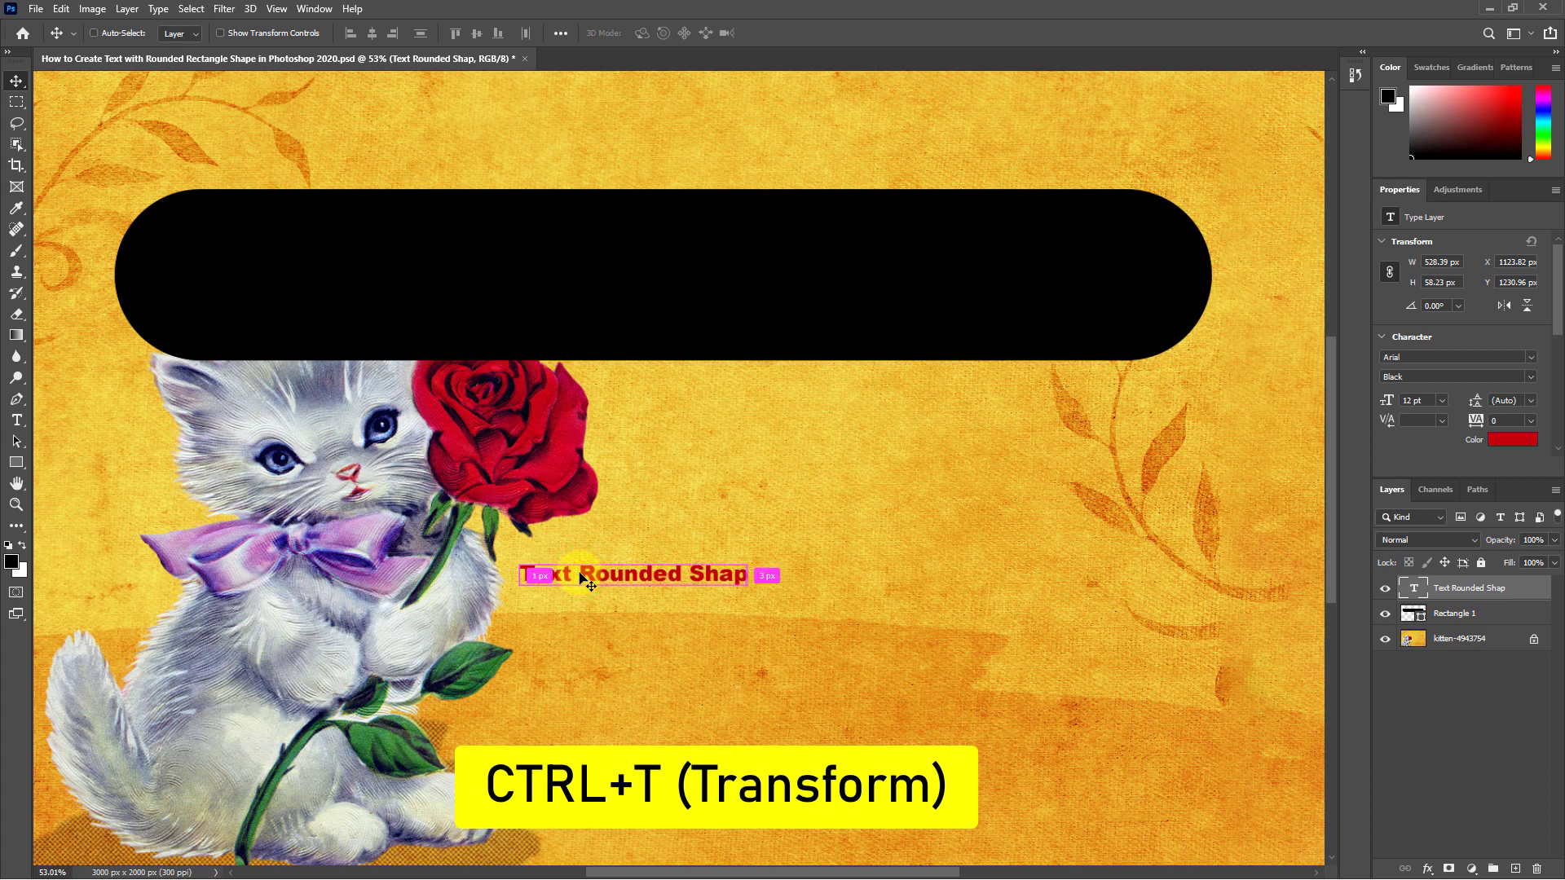
key(ctrl+t)
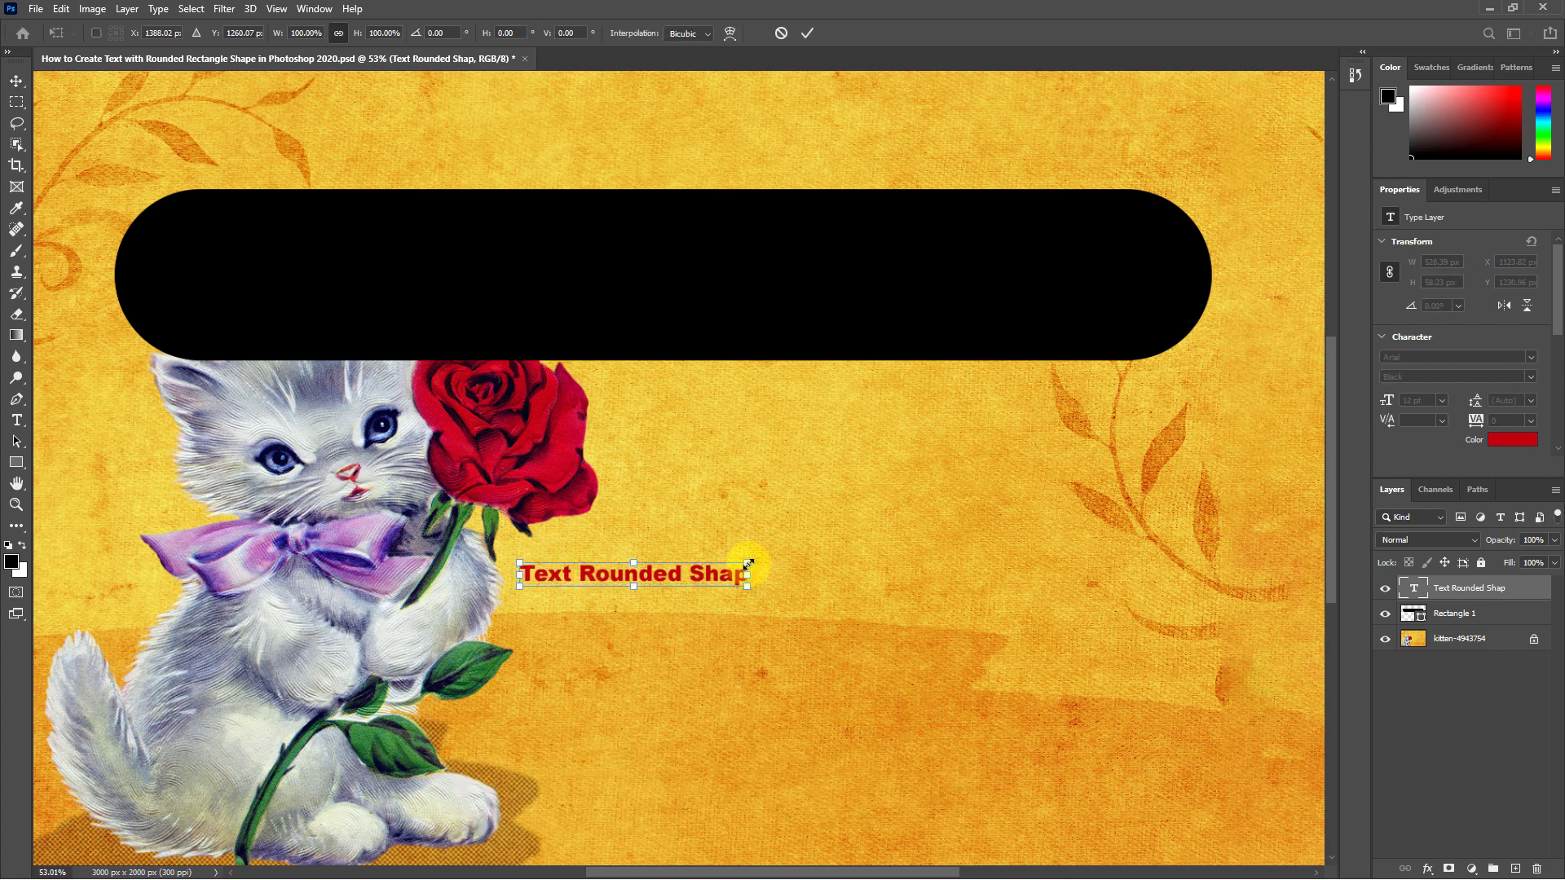
drag(746, 563, 1115, 507)
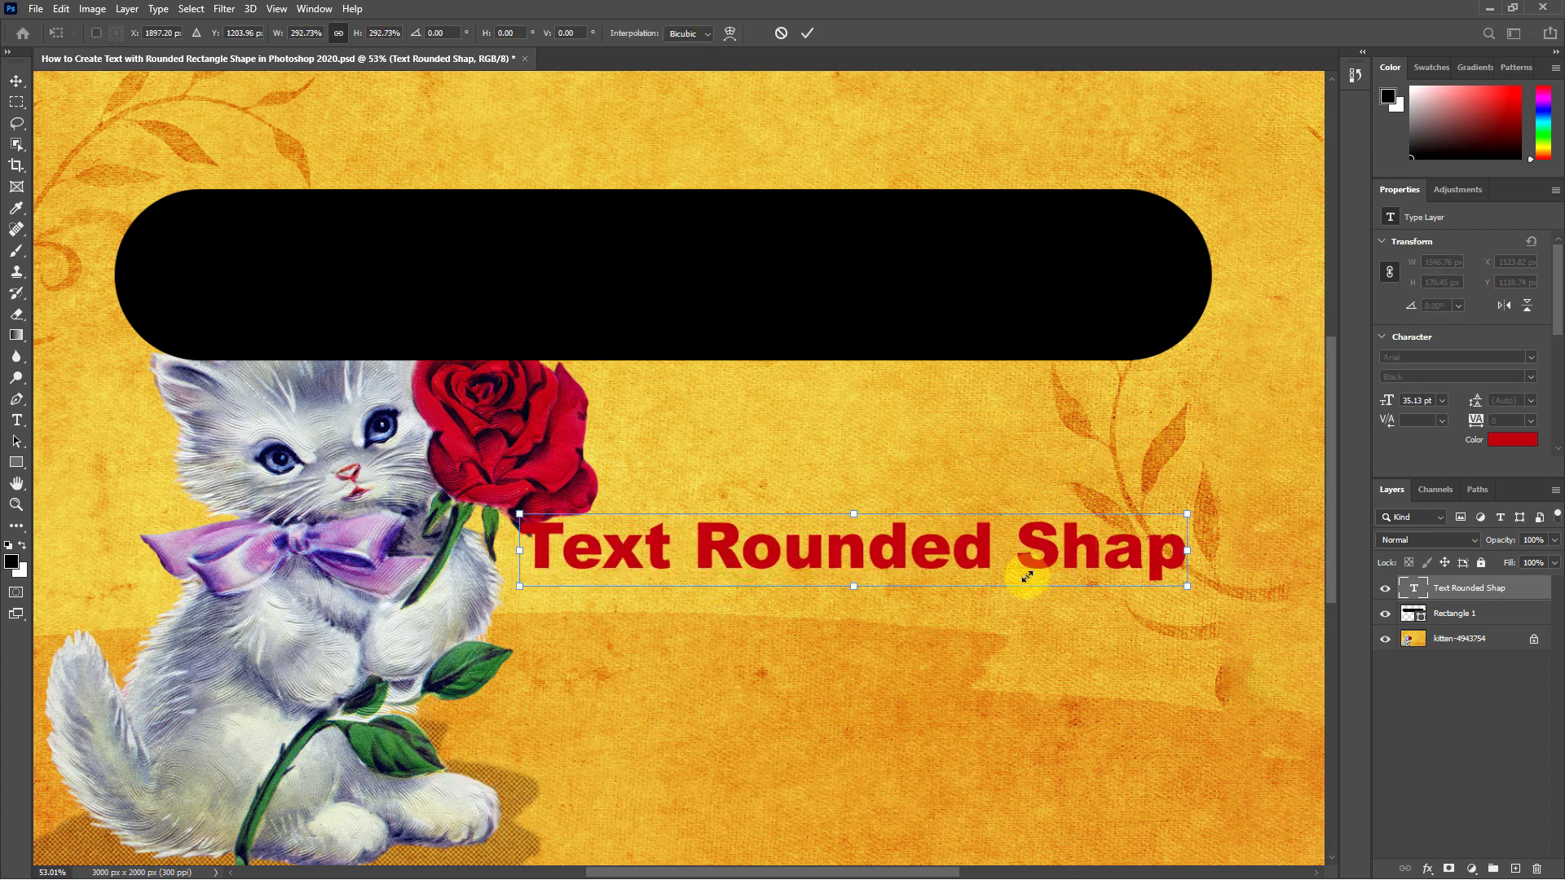
drag(1021, 579, 666, 306)
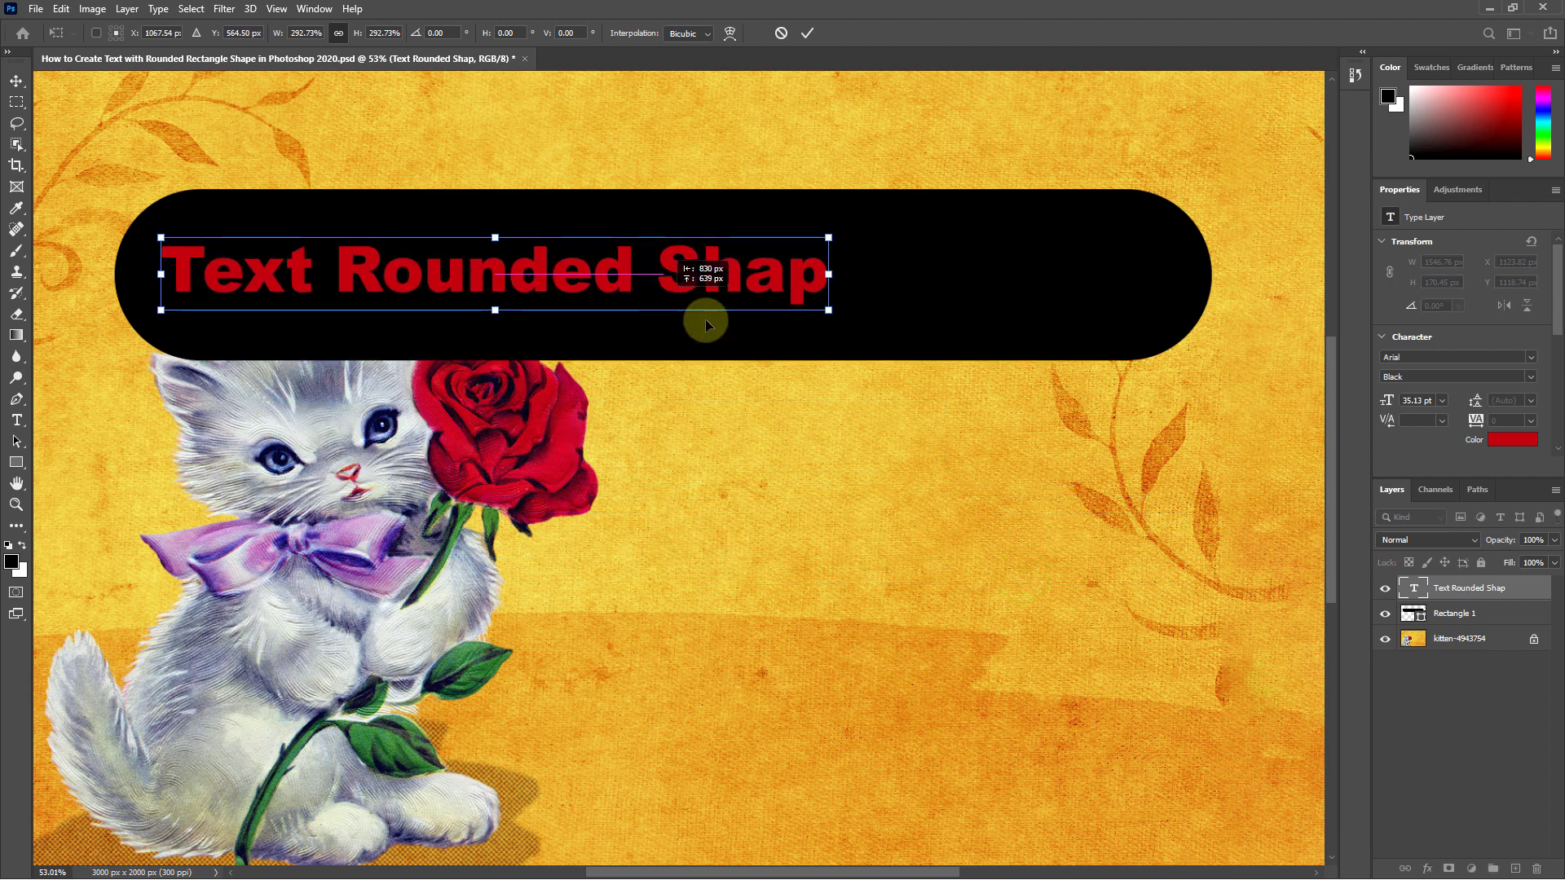
drag(827, 275, 1153, 276)
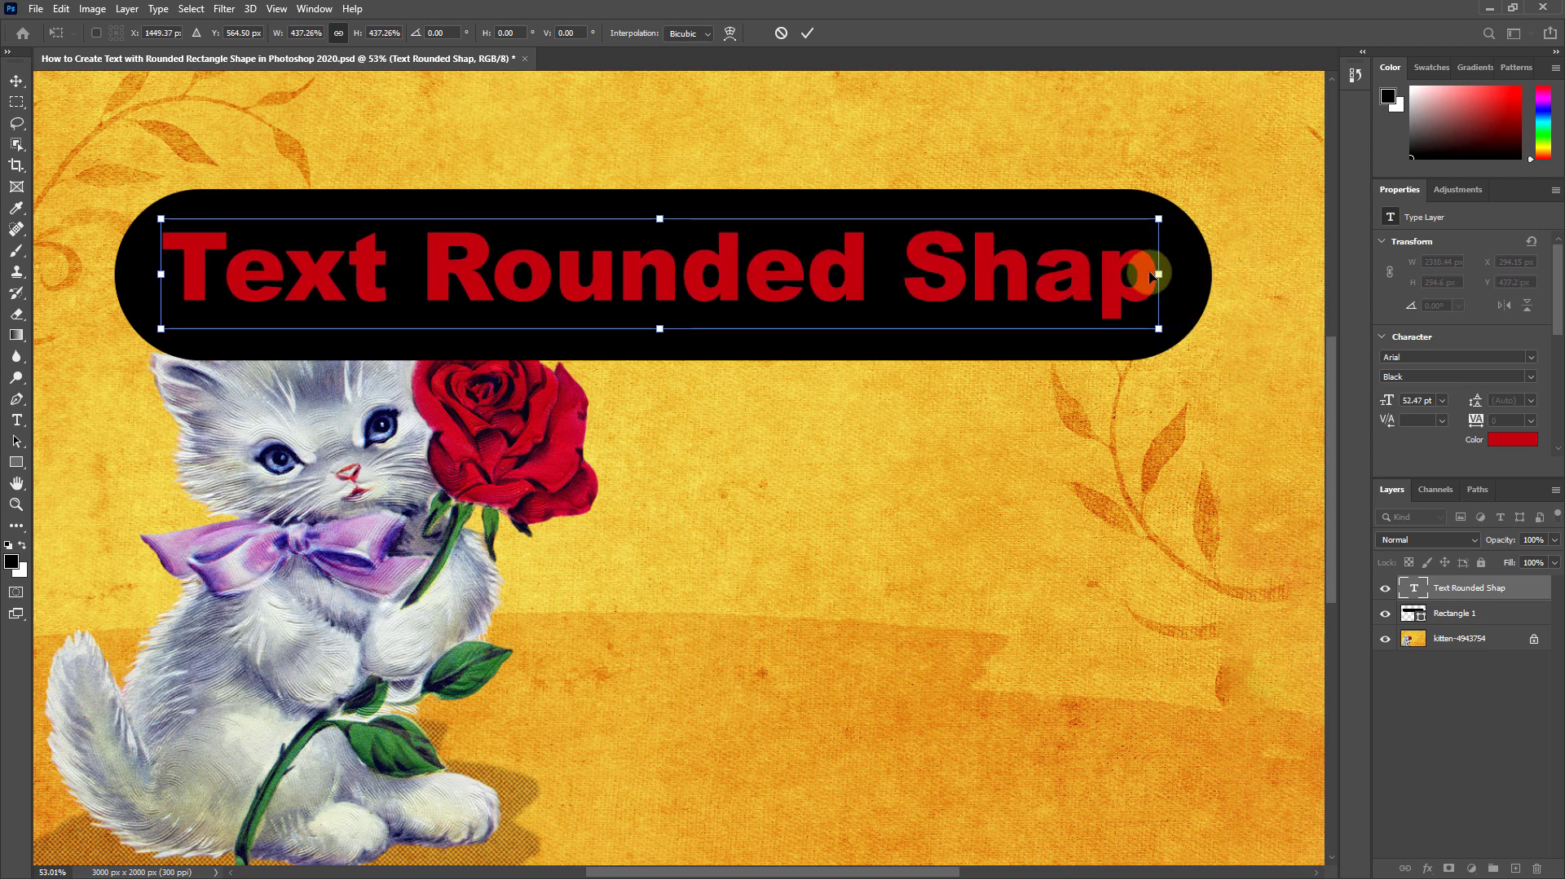
Apply the text resize and change the lettering colour to white (ffffff)
click(808, 37)
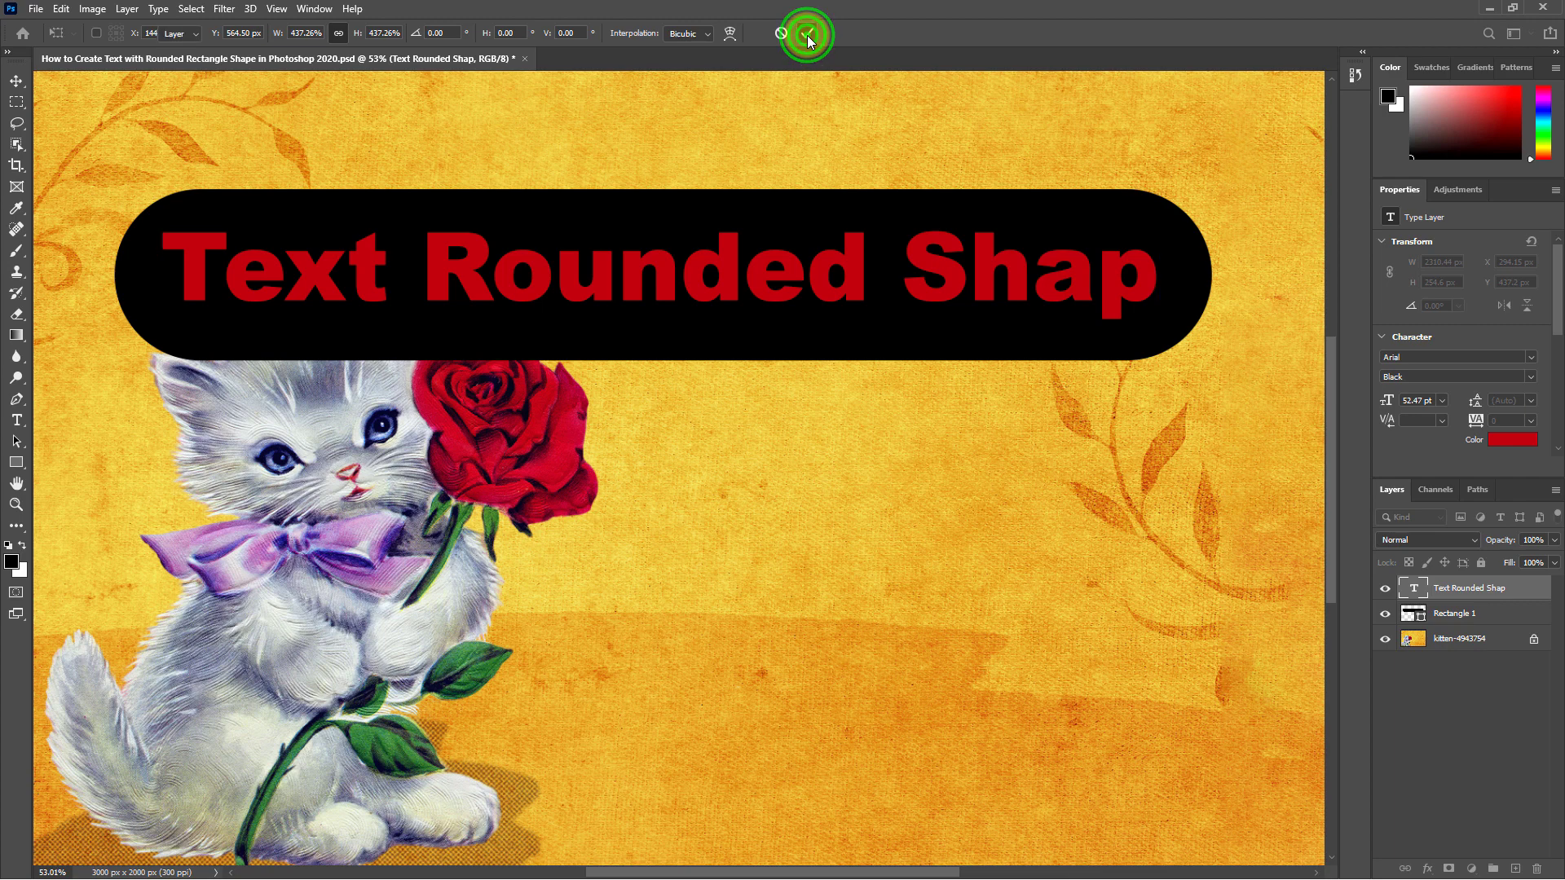
click(1512, 441)
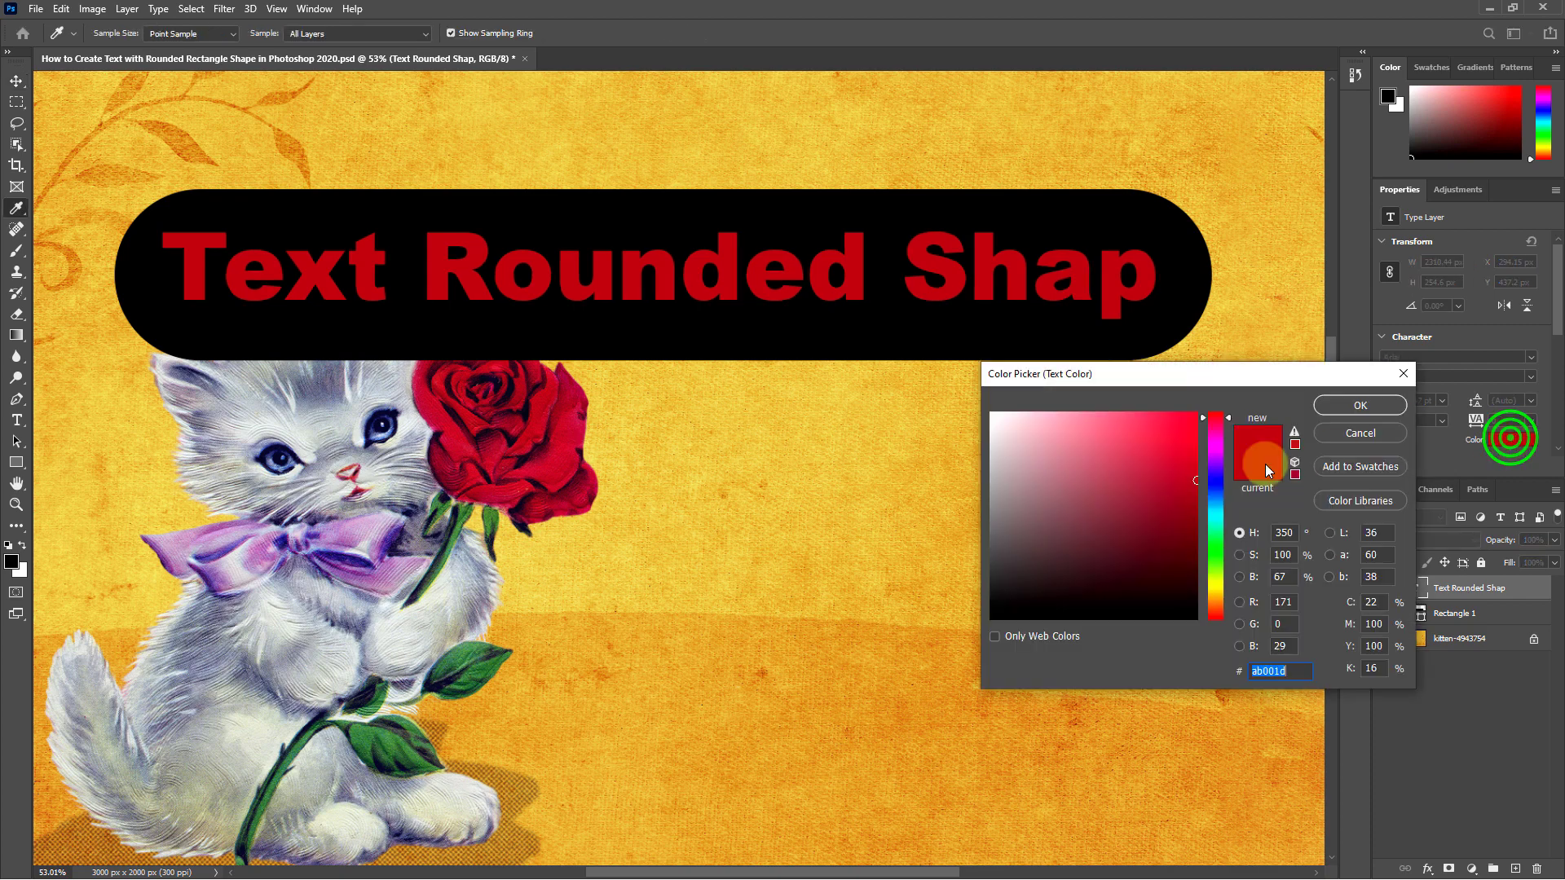
drag(1092, 485, 933, 362)
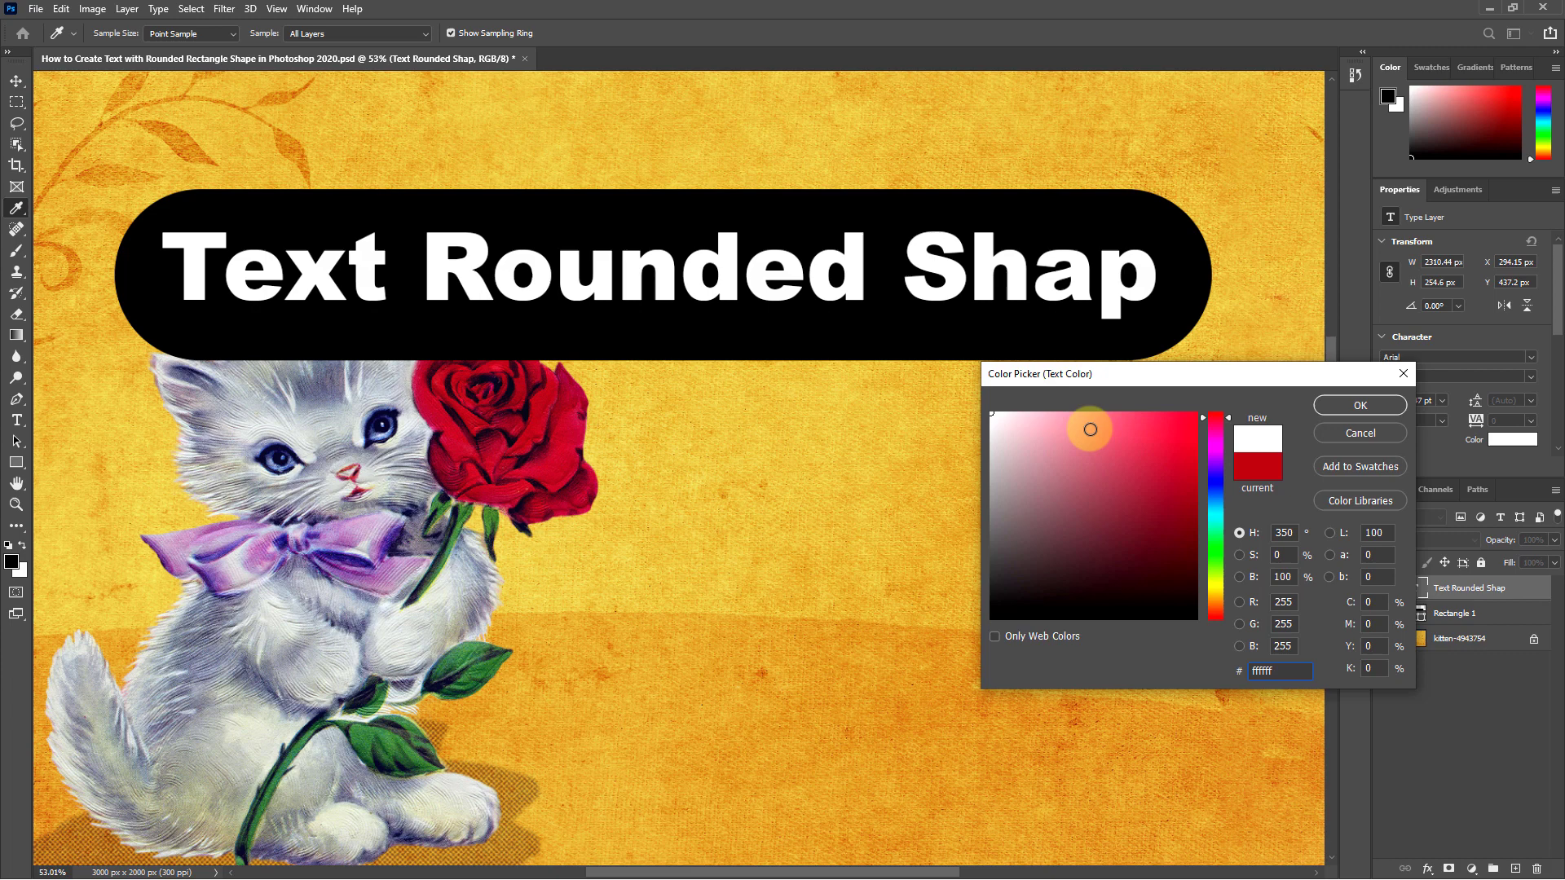
click(1339, 406)
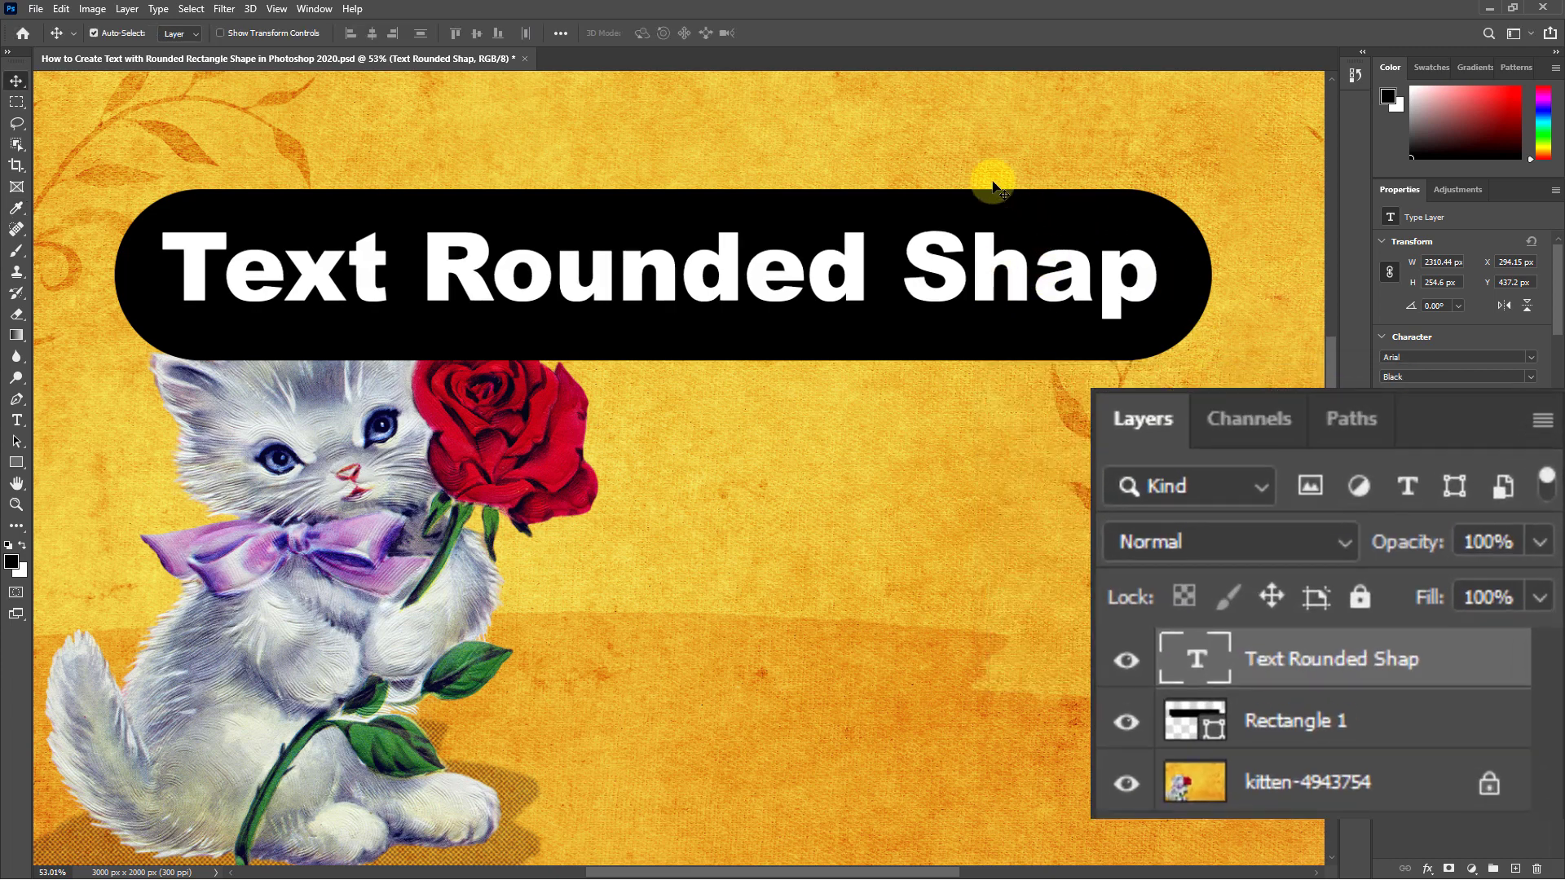
Duplicate the text and Rectangle 1 layers down to X 384, Y 1026 px over the kitten
click(1280, 686)
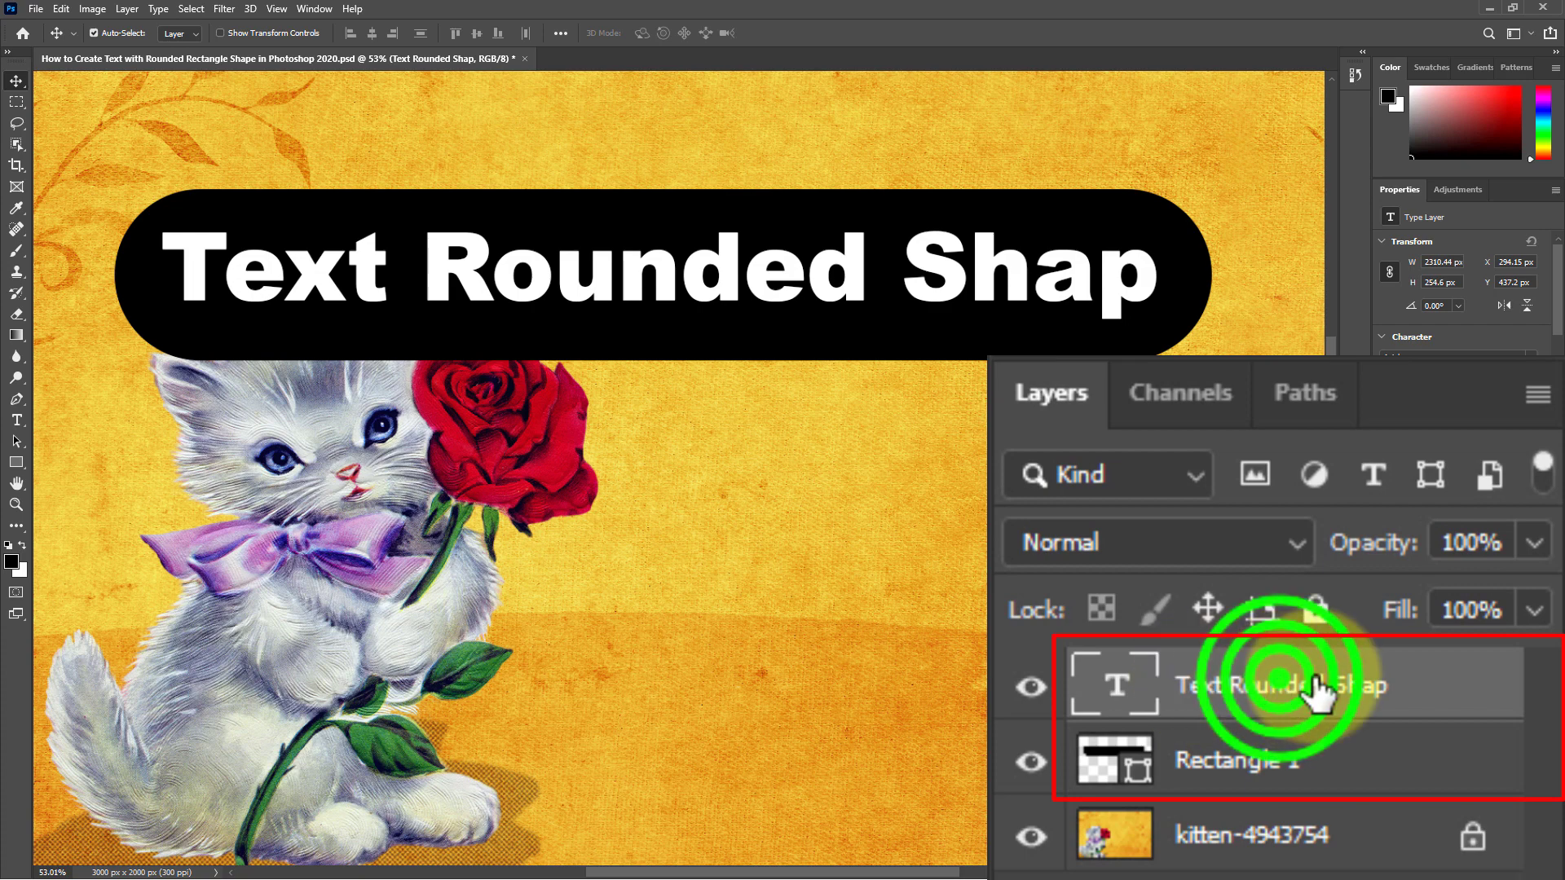
shift+click(1241, 748)
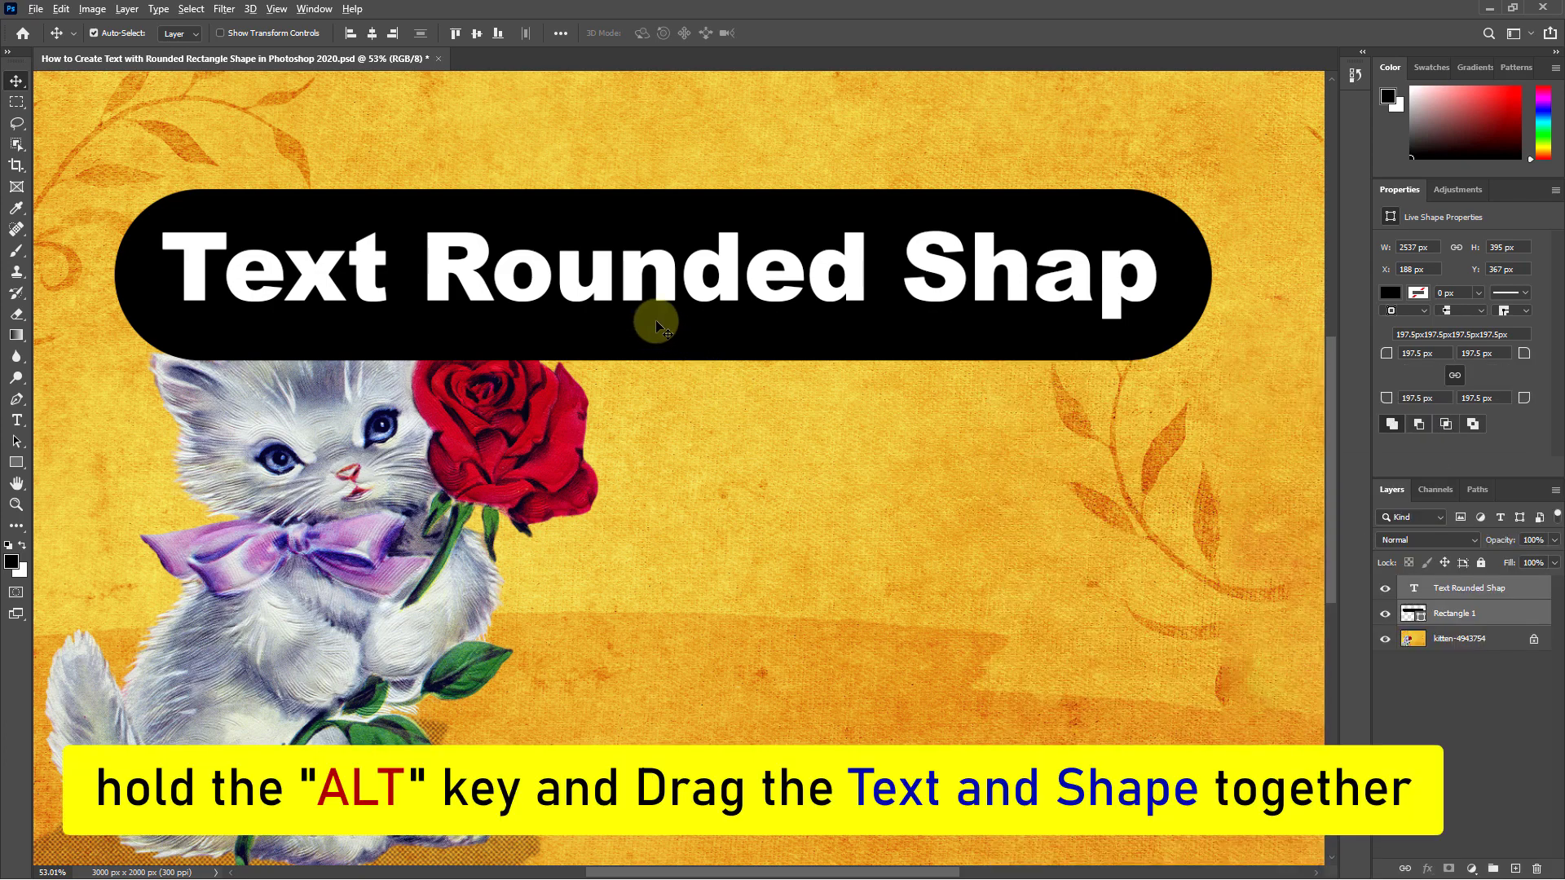
drag(655, 320, 742, 600)
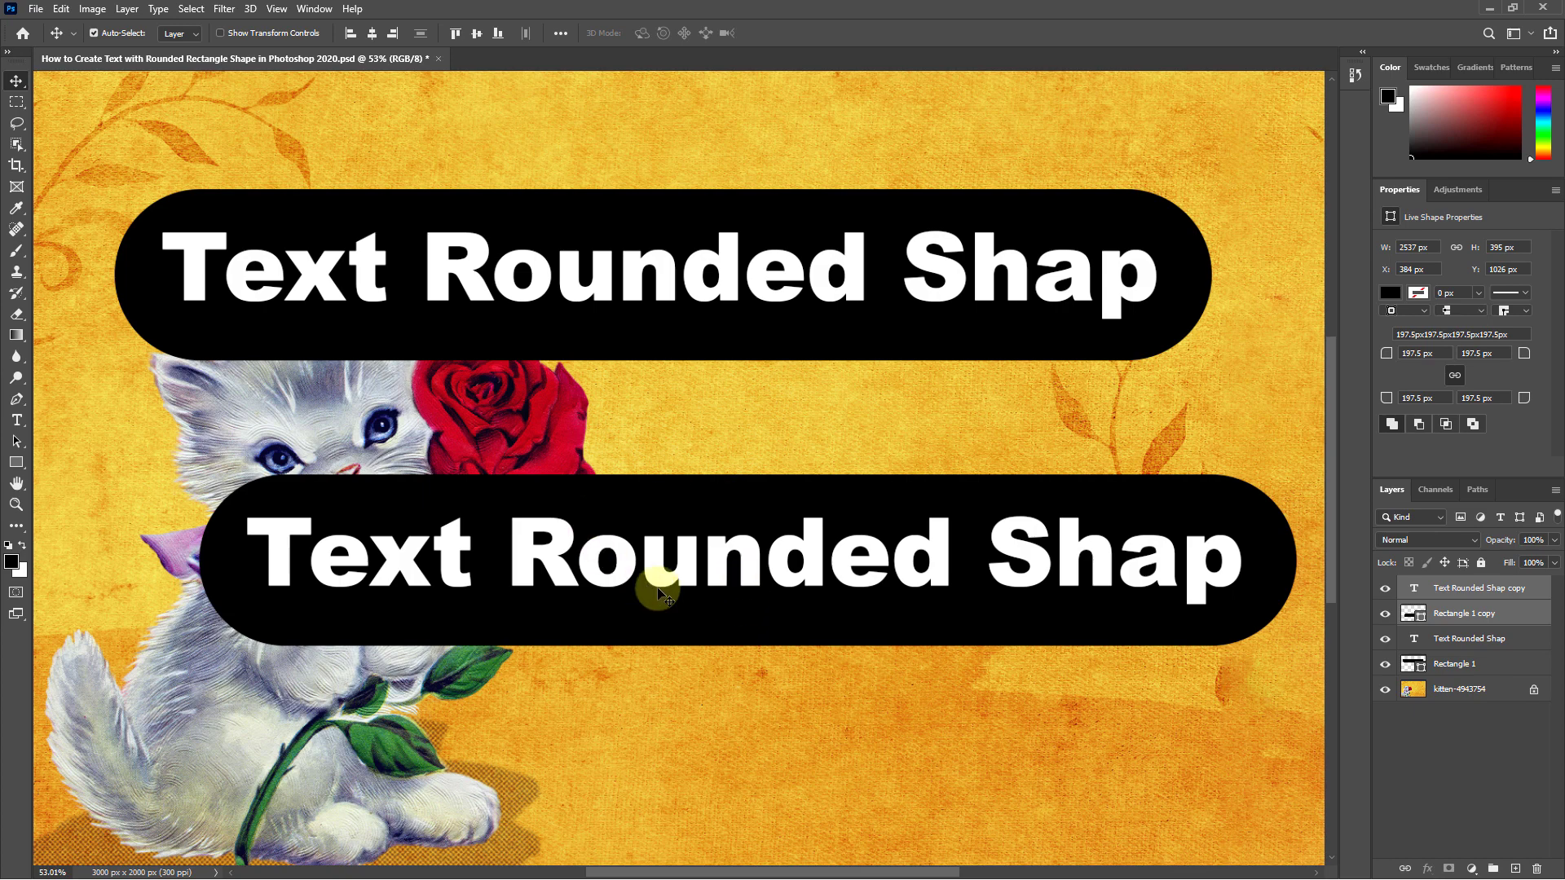
click(1465, 613)
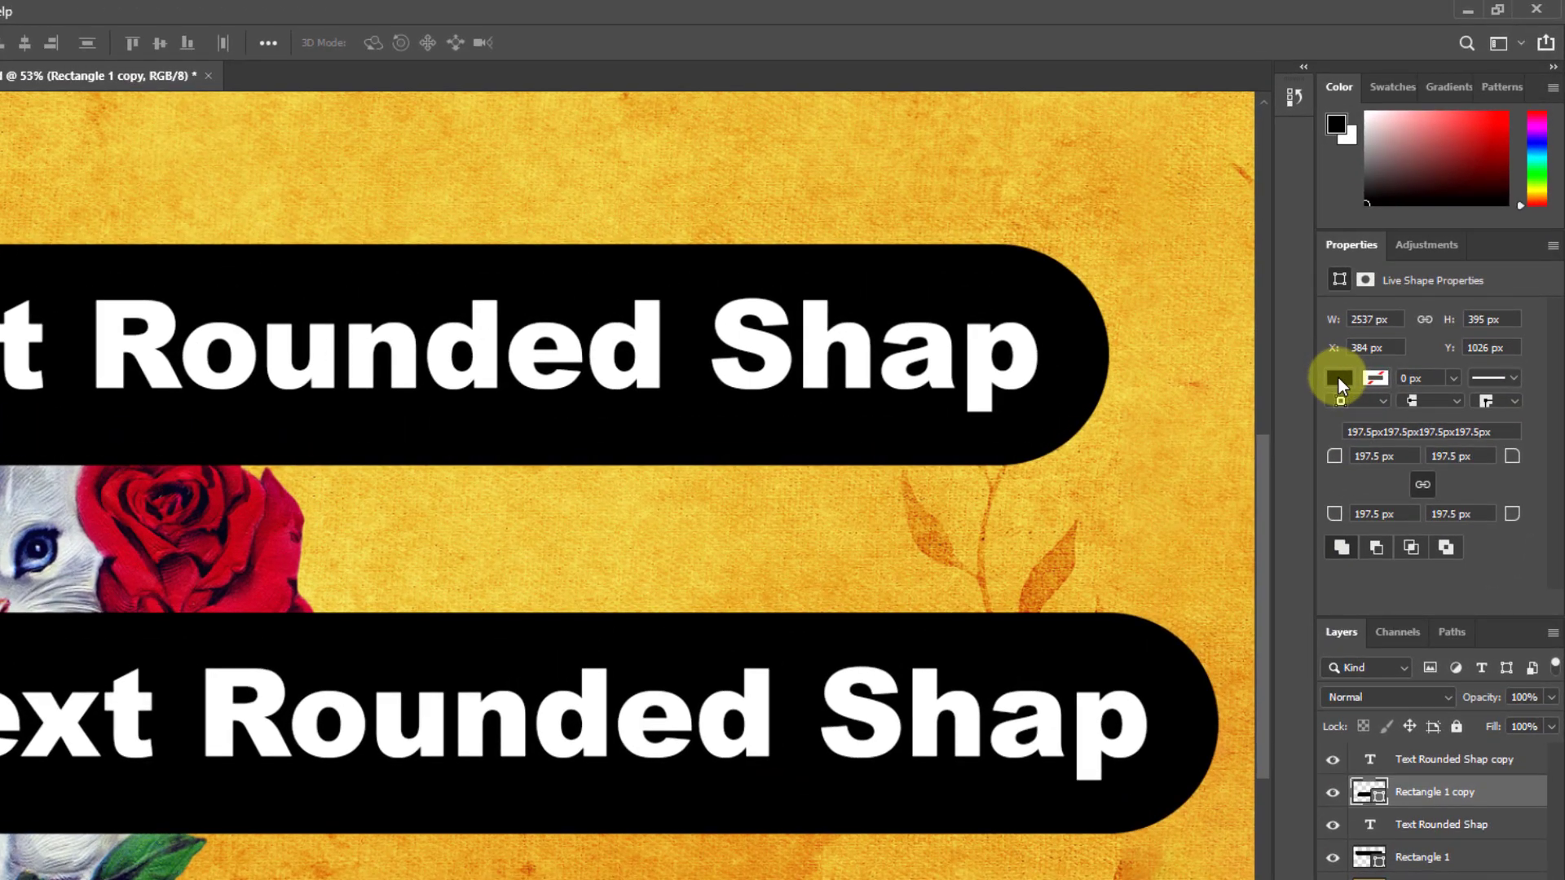
Fill the copied pill shape with dark red ab0000
click(1338, 378)
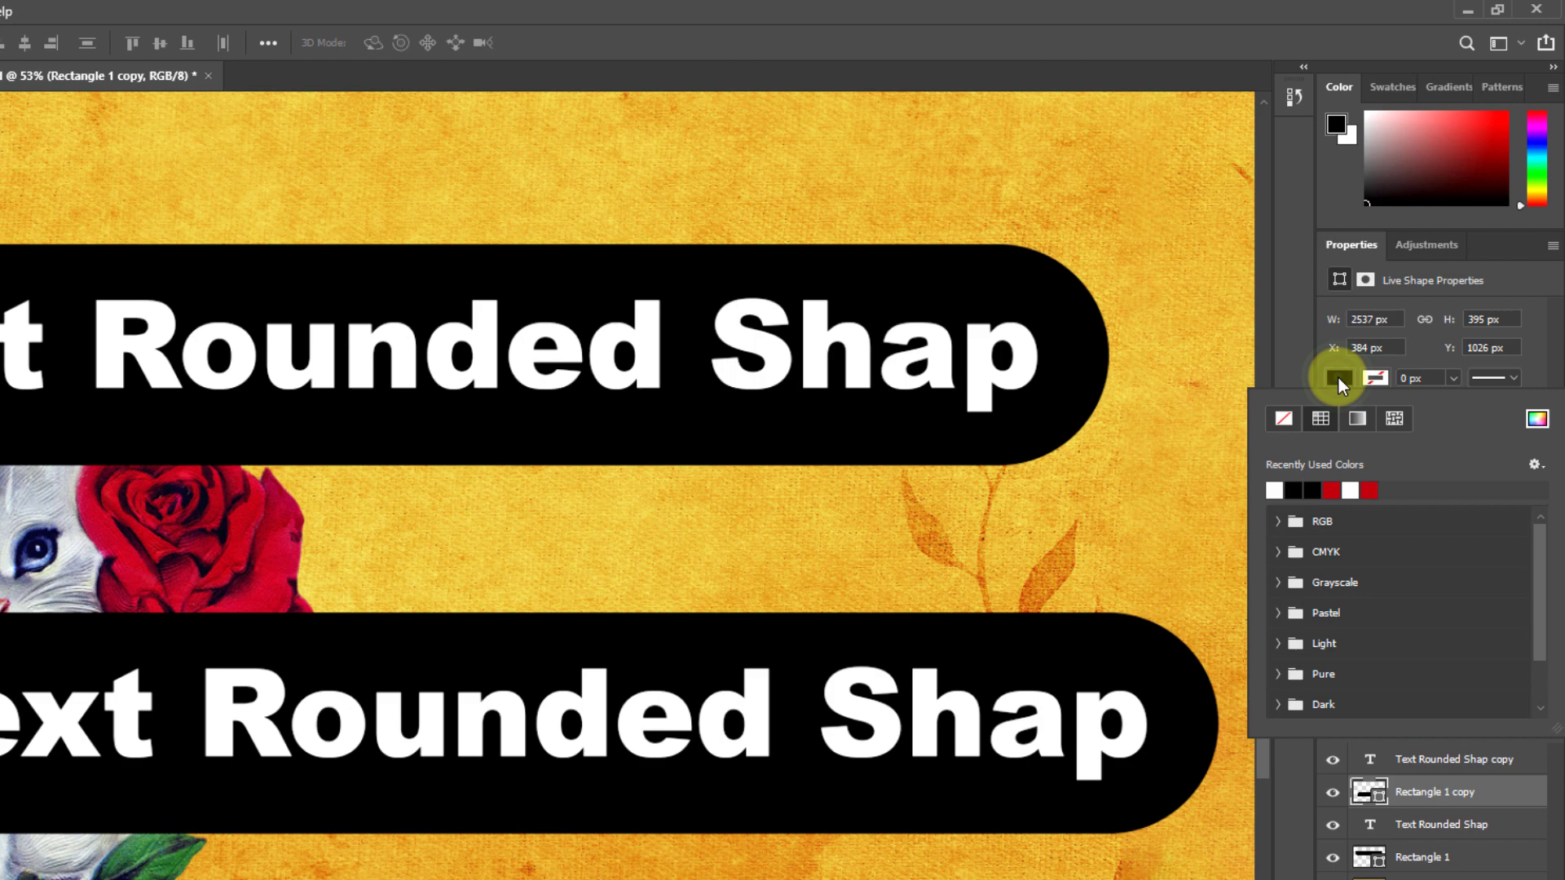
click(1537, 418)
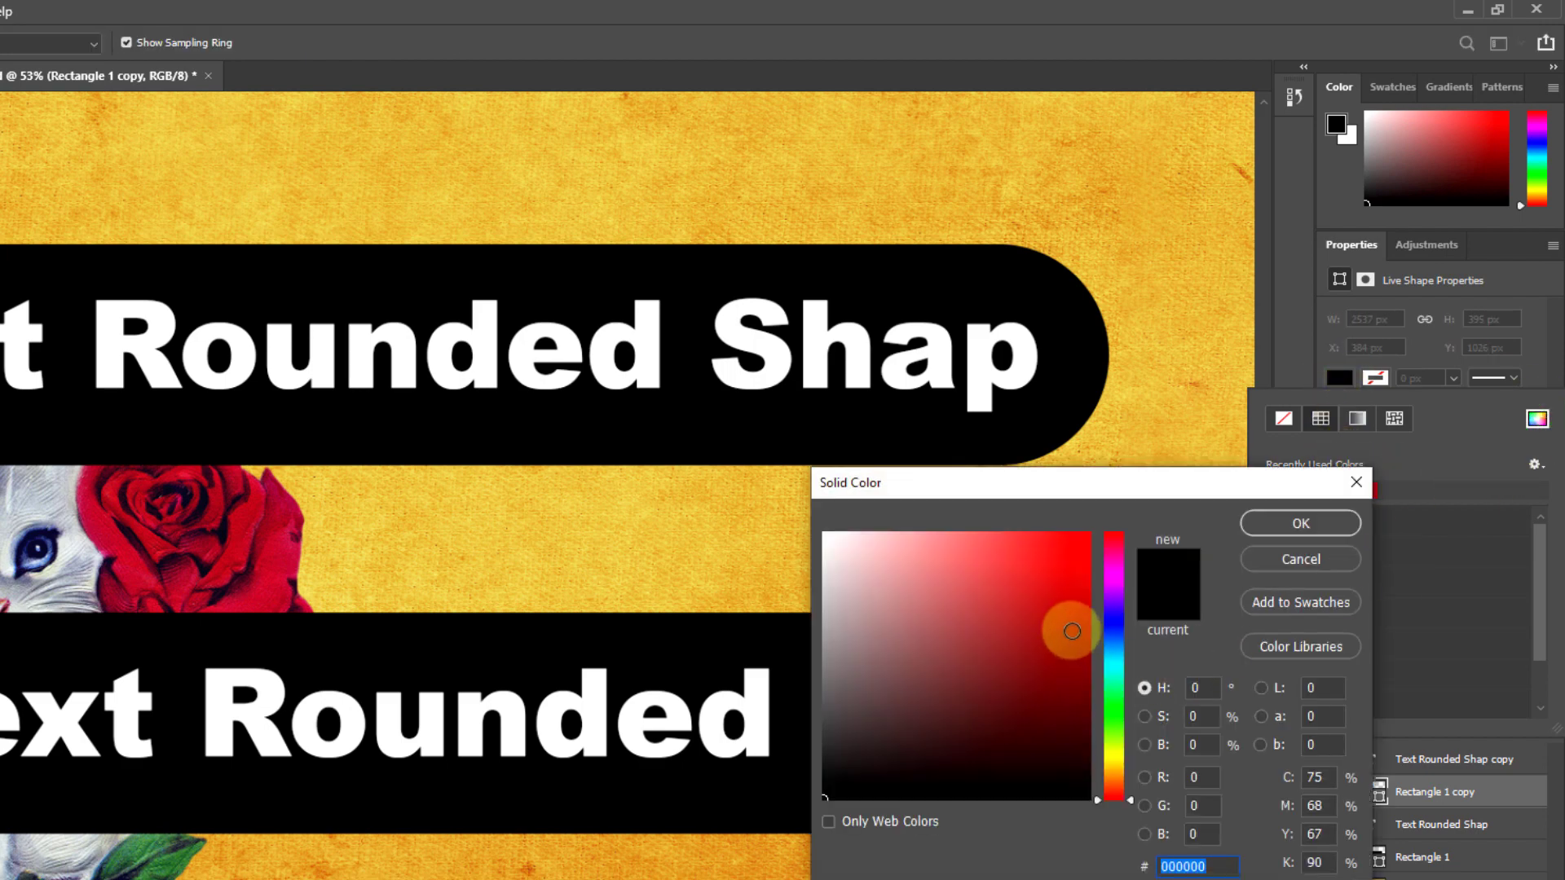
click(1088, 621)
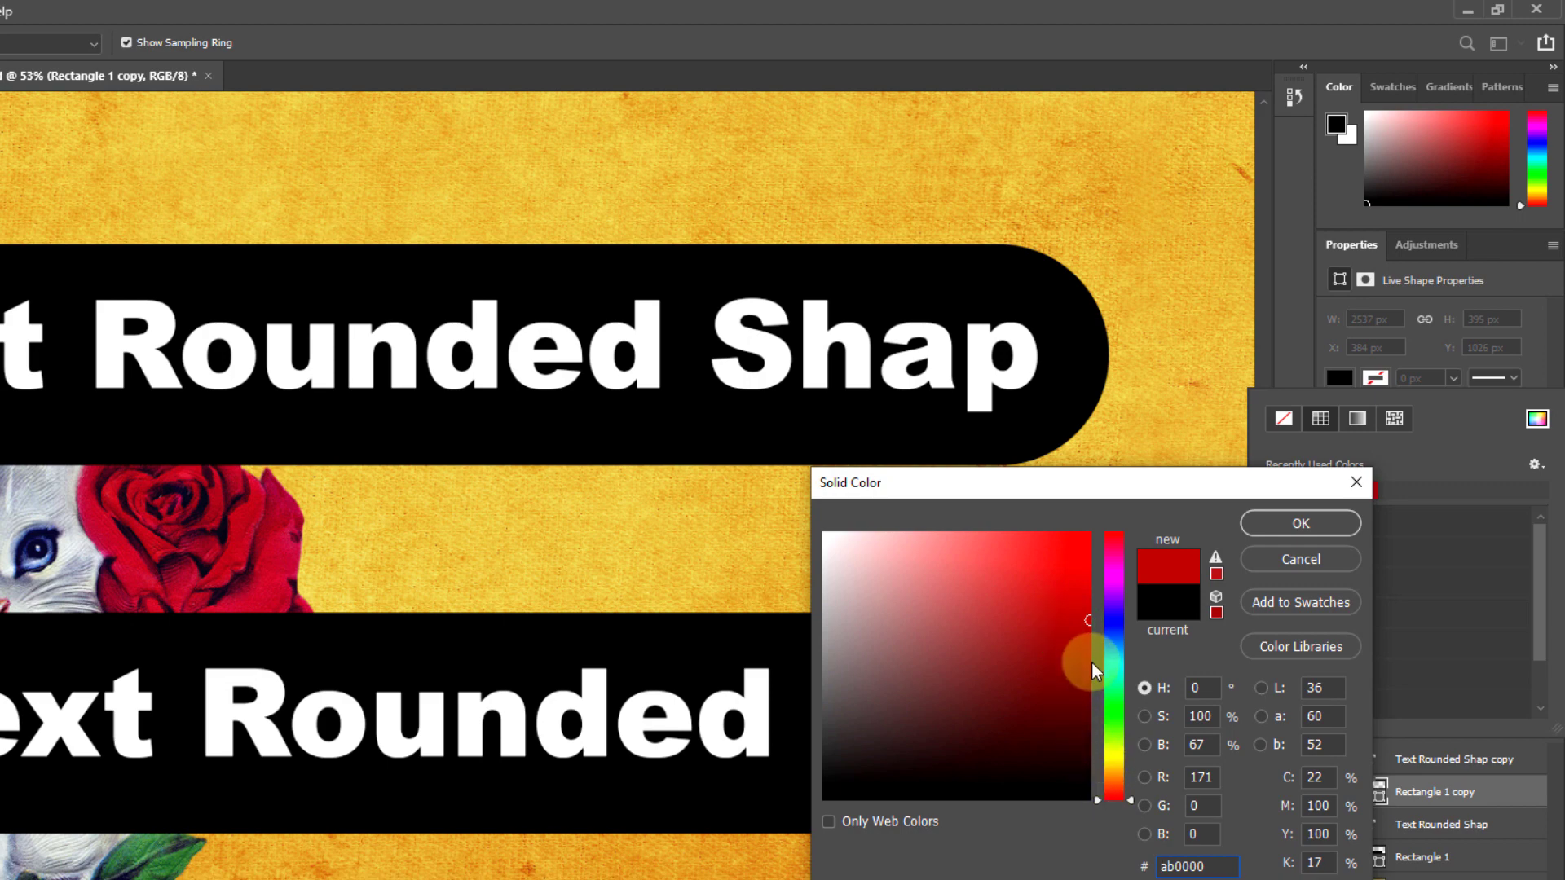
click(1312, 522)
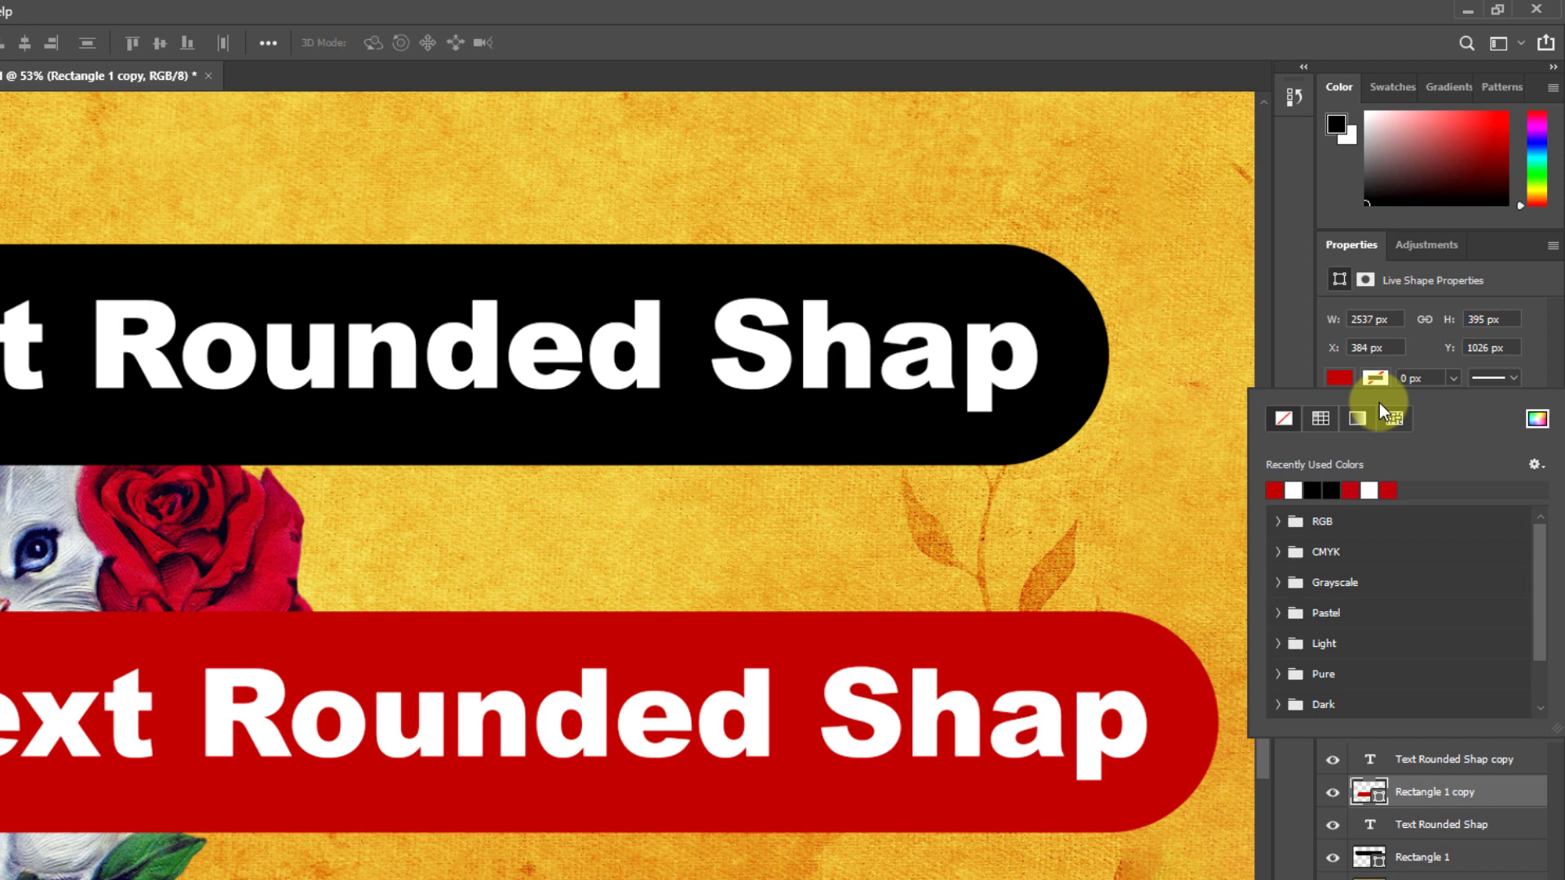
Set the red pill's stroke colour to white ffffff
click(1537, 419)
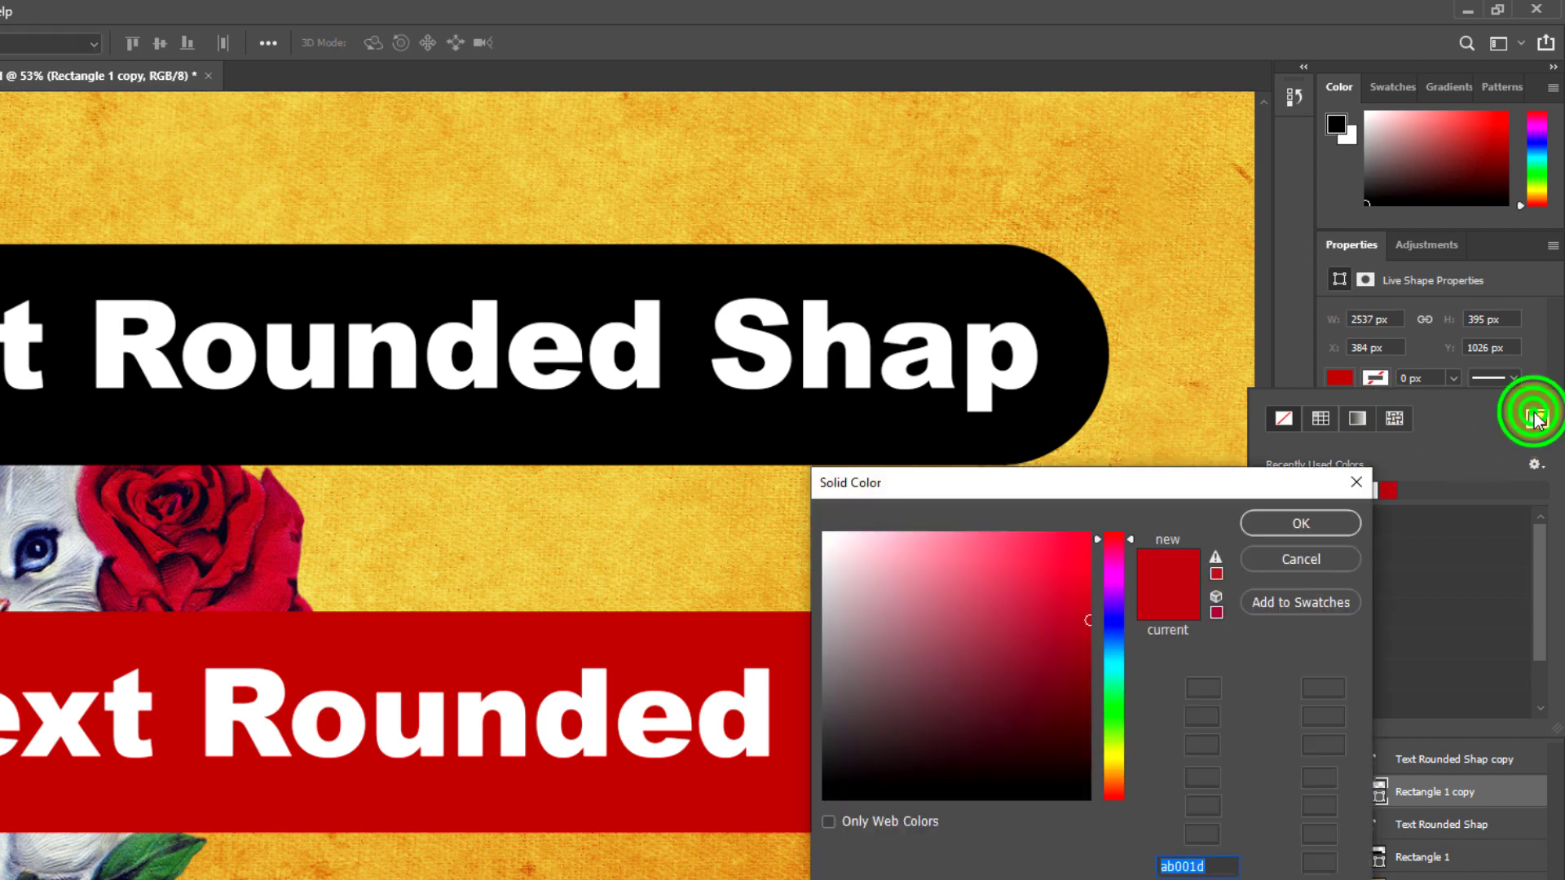
click(942, 619)
text(ffffff)
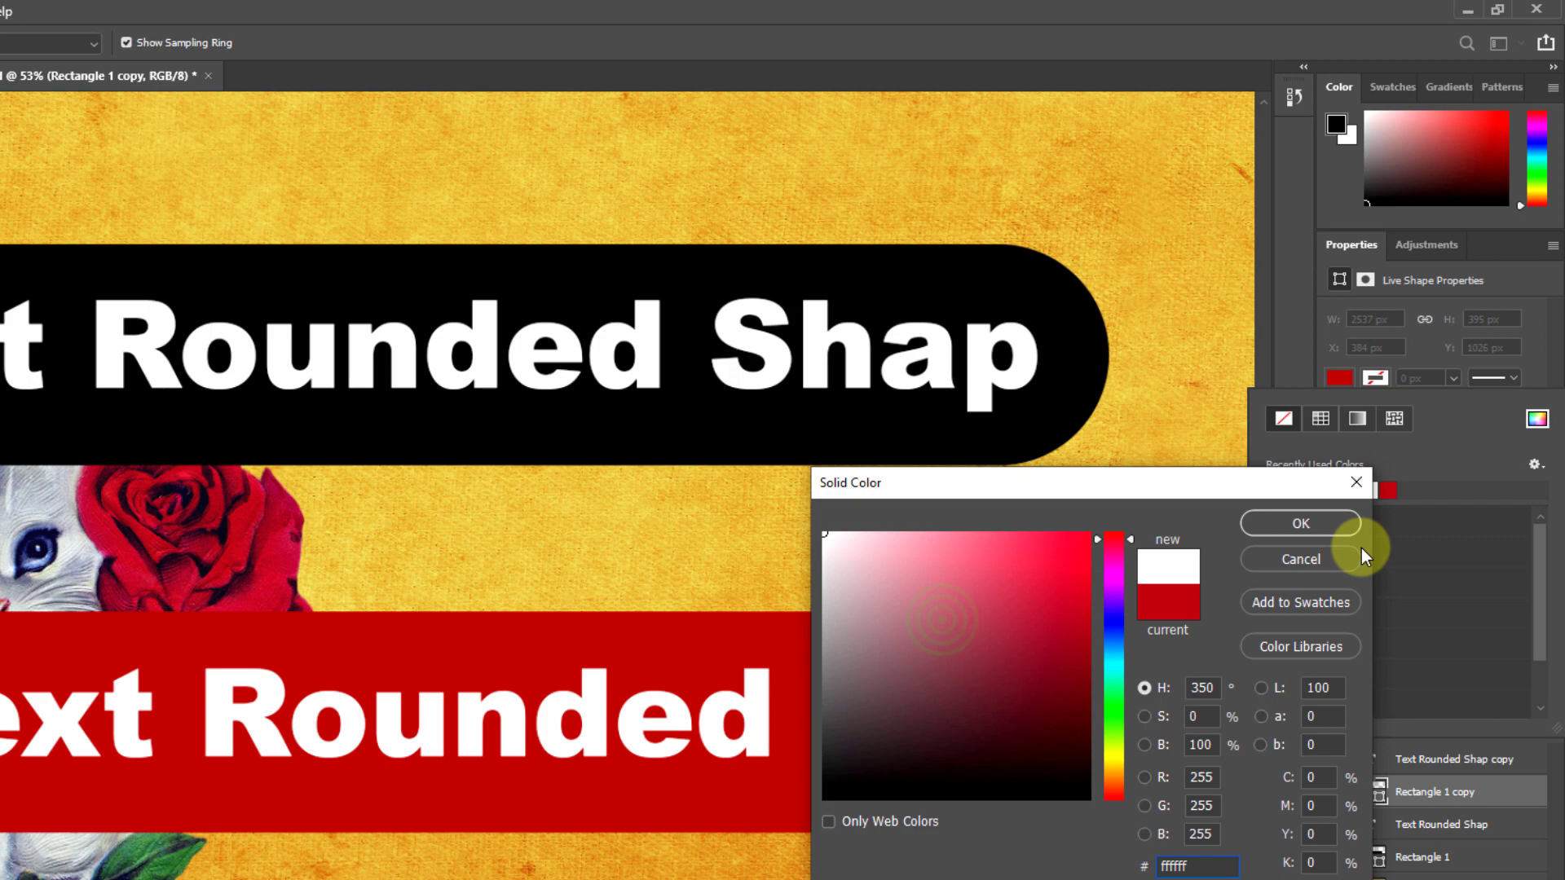
click(1307, 524)
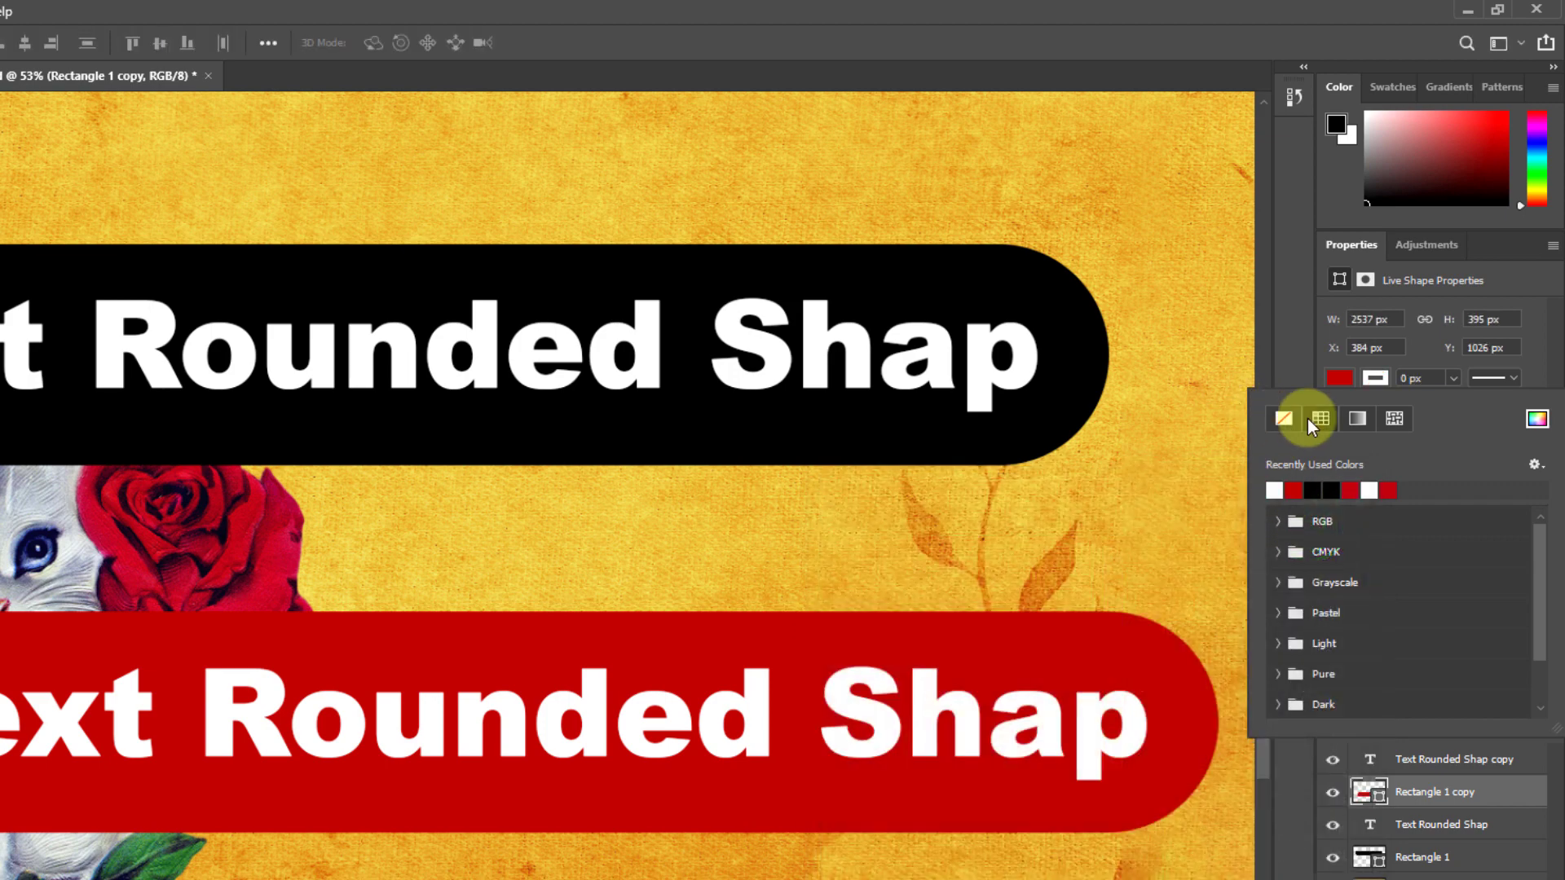
Set the red pill's white stroke width to 25 px
click(1418, 379)
text(25)
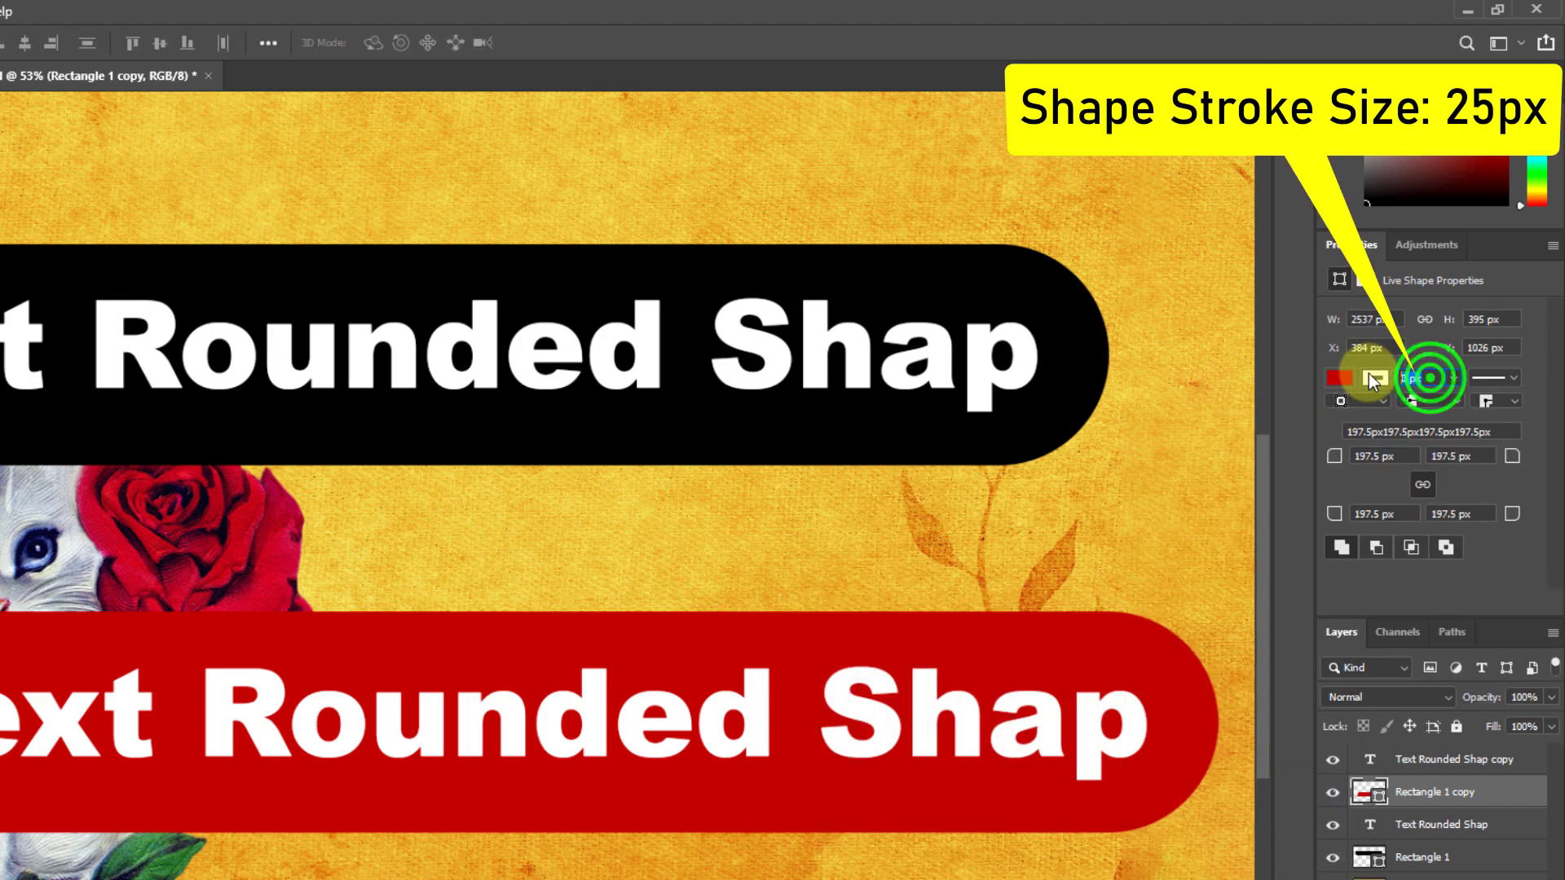
key(Return)
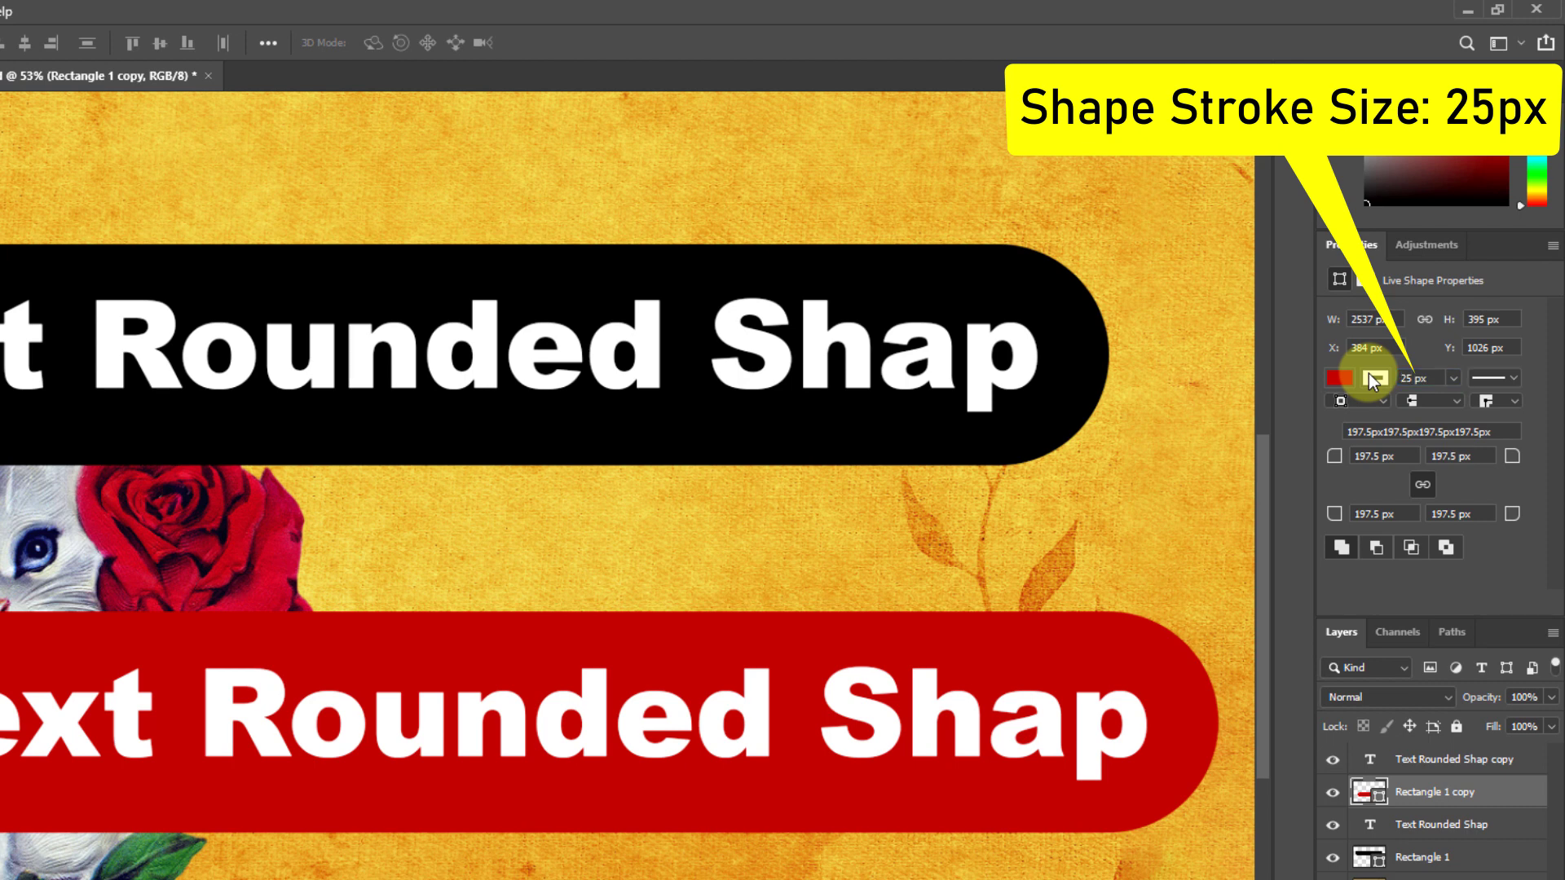